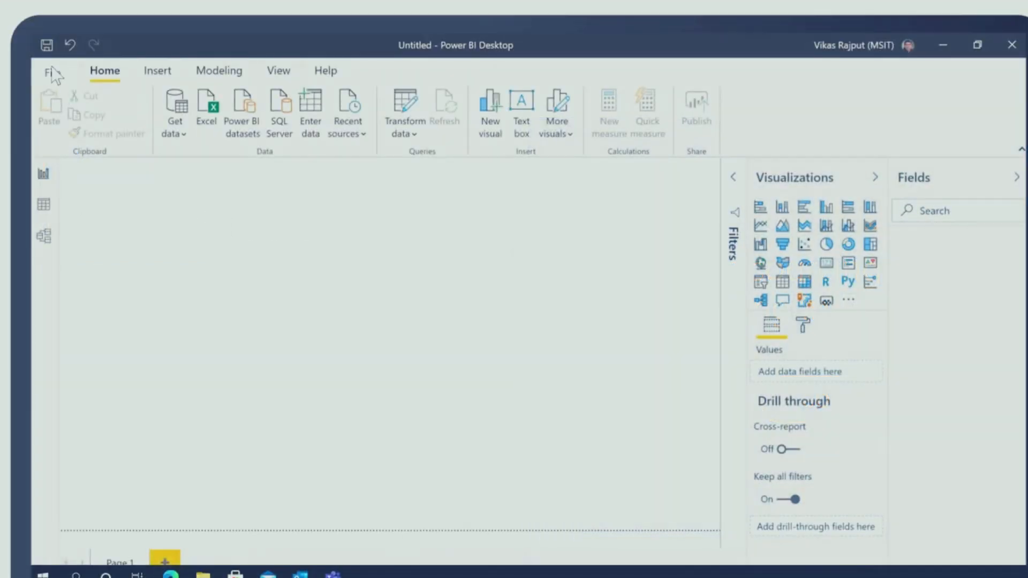
pyautogui.click(52, 72)
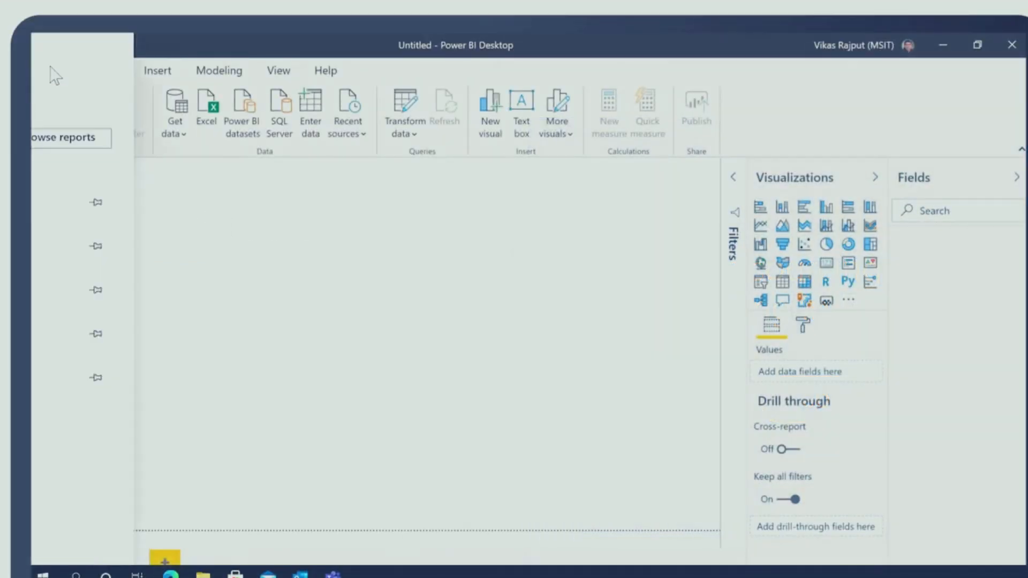
pyautogui.click(121, 319)
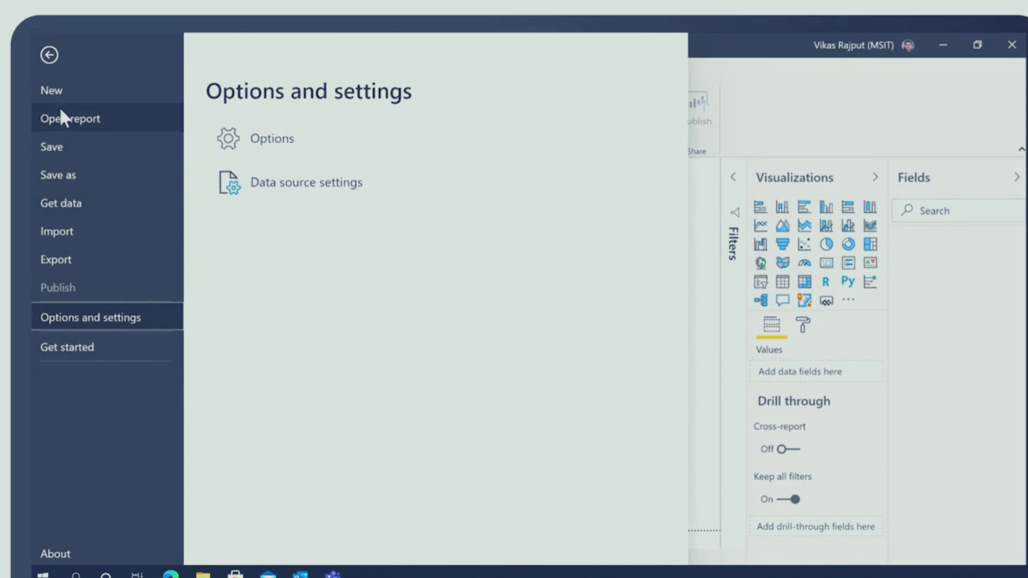
pyautogui.click(50, 53)
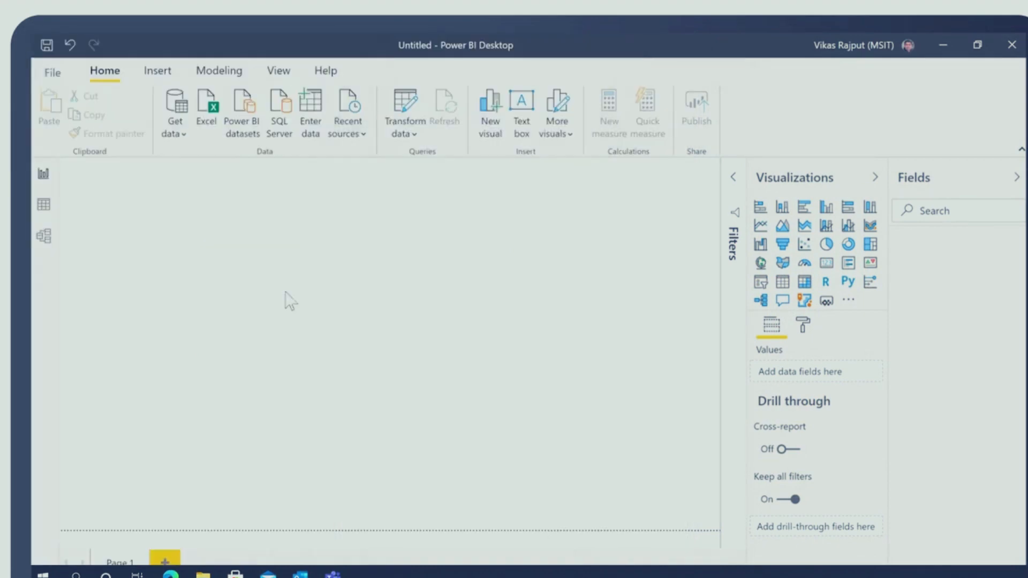
# Step: Connect to the SQL Server database on localhost in Import mode without specifying a database
pyautogui.click(182, 132)
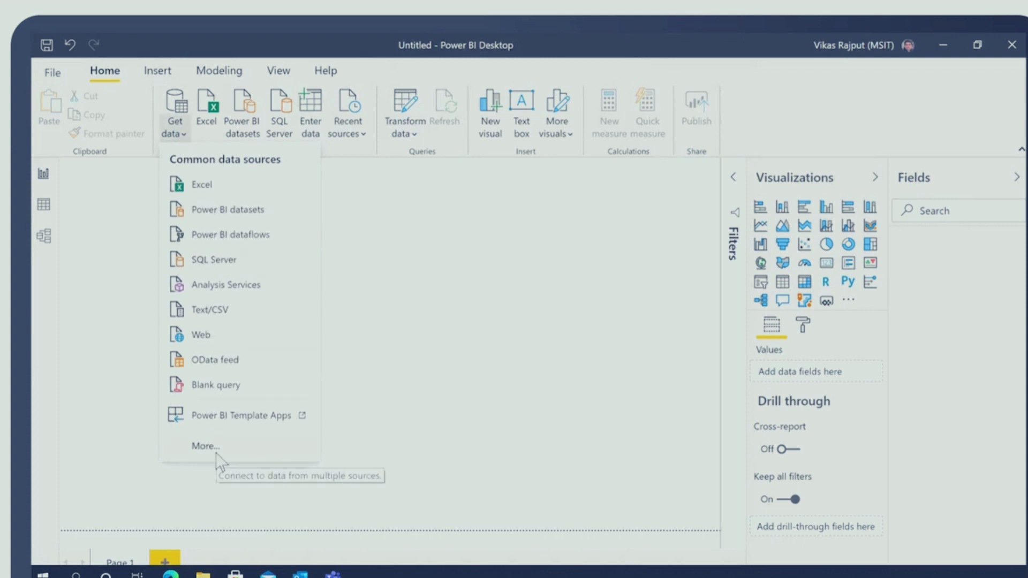
pyautogui.click(214, 261)
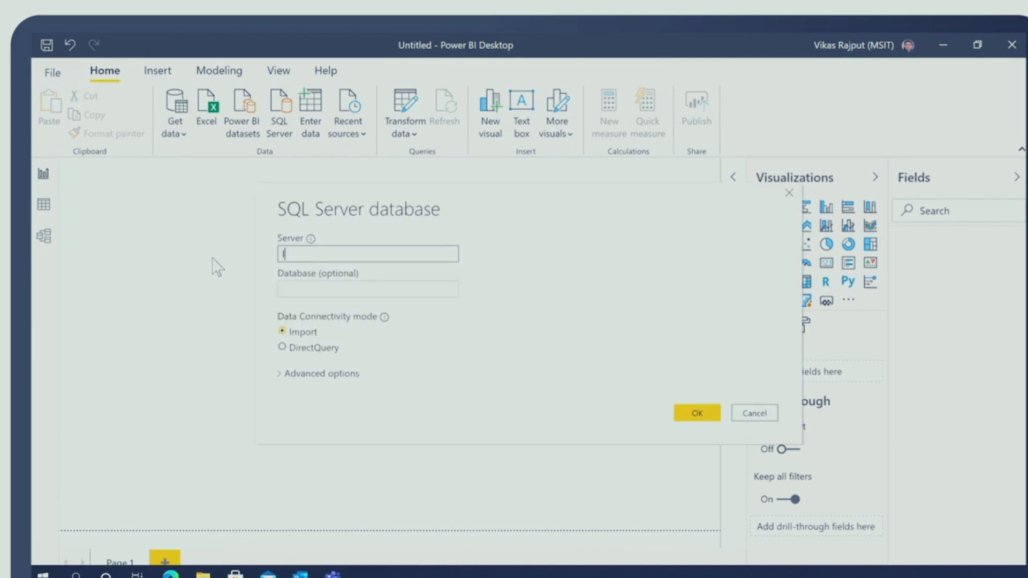
pyautogui.press('Return')
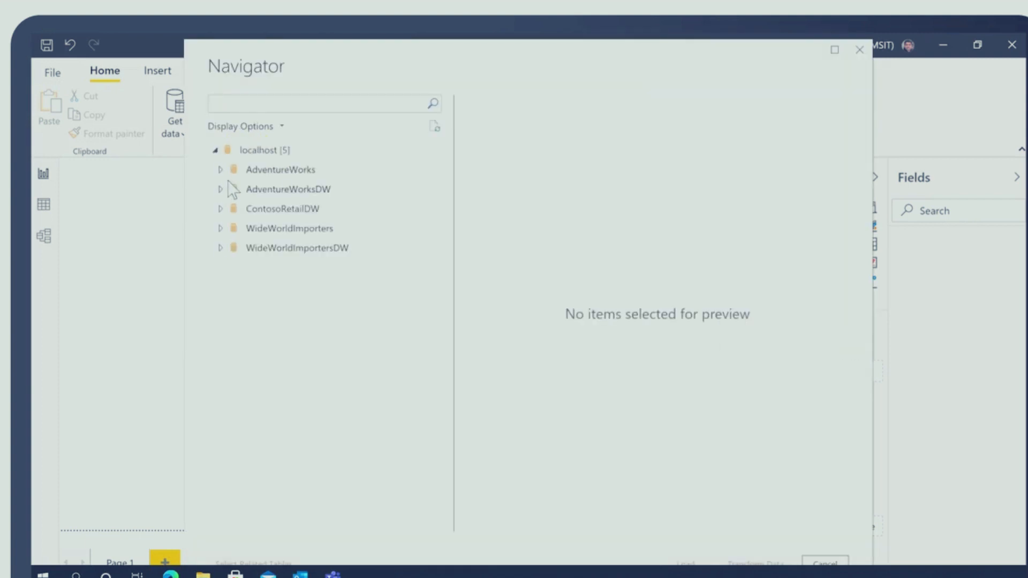
# Step: Search the AdventureWorksDW database for "reseller", preview the FactResellerSales table and mark it for import
pyautogui.click(221, 189)
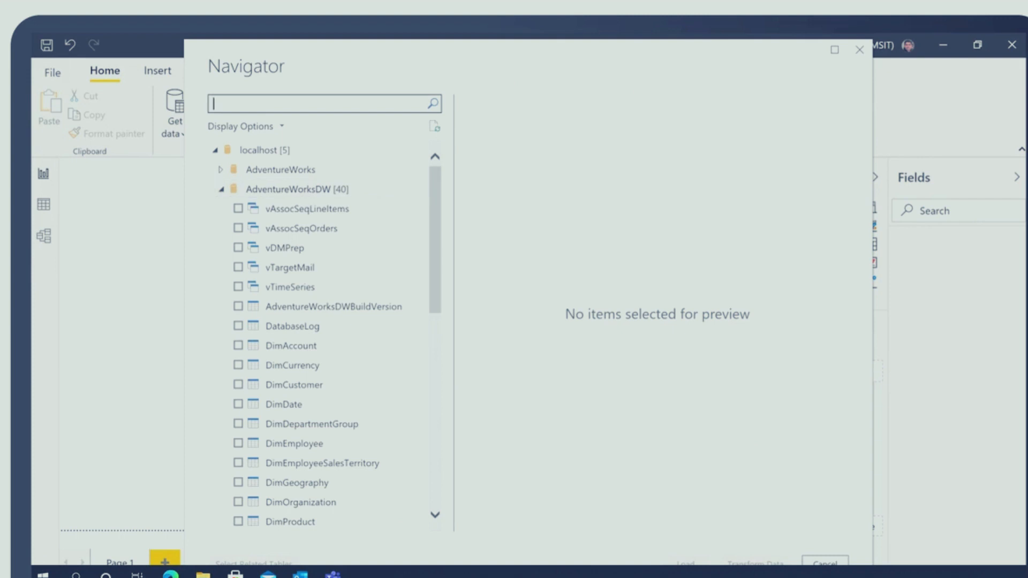
pyautogui.scroll(-5, 340, 344)
pyautogui.scroll(5, 339, 368)
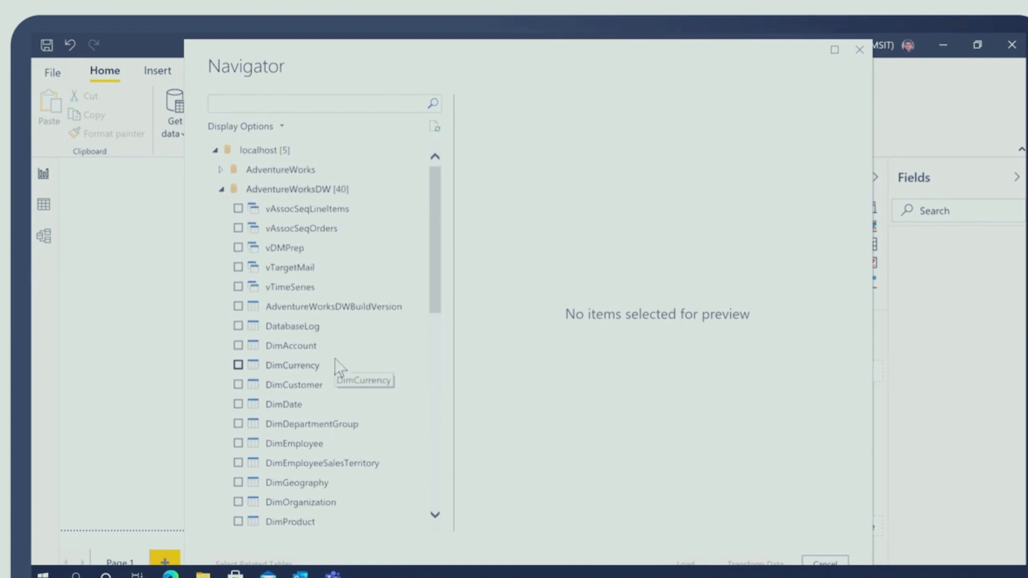
pyautogui.write('reseller')
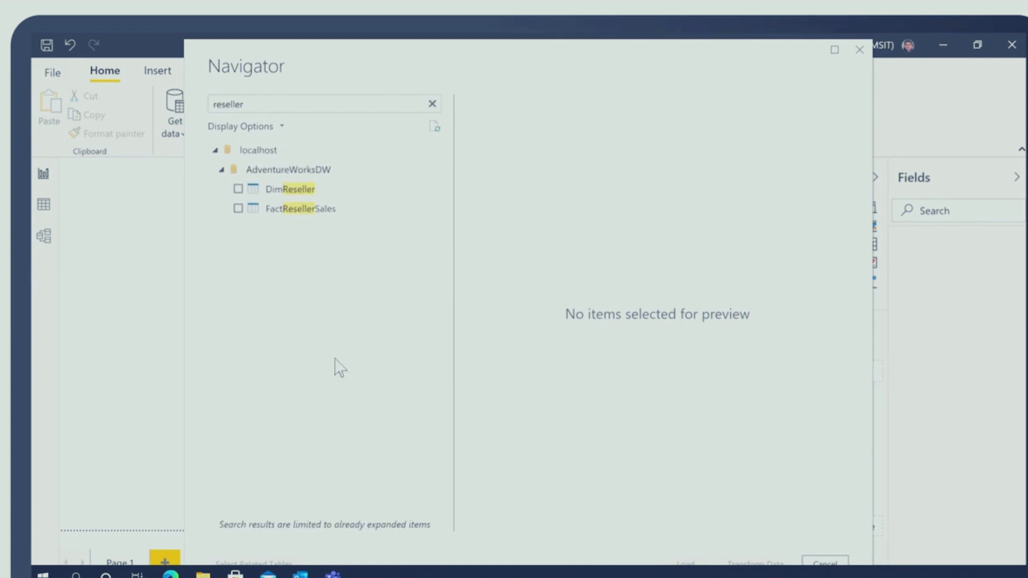
pyautogui.click(321, 214)
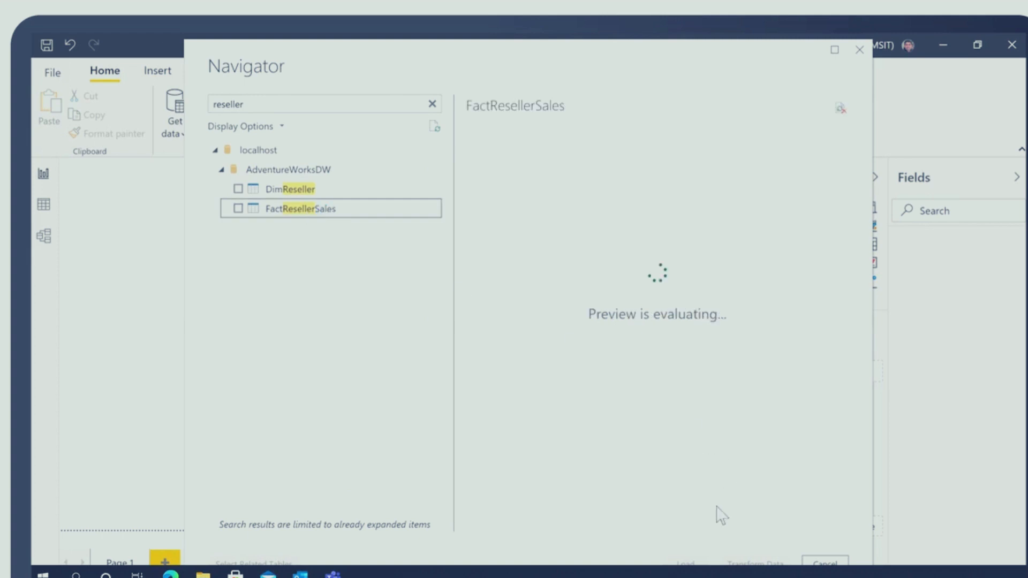
pyautogui.moveTo(512, 526)
pyautogui.mouseDown()
pyautogui.moveTo(709, 545)
pyautogui.moveTo(495, 528)
pyautogui.mouseUp()
pyautogui.click(238, 209)
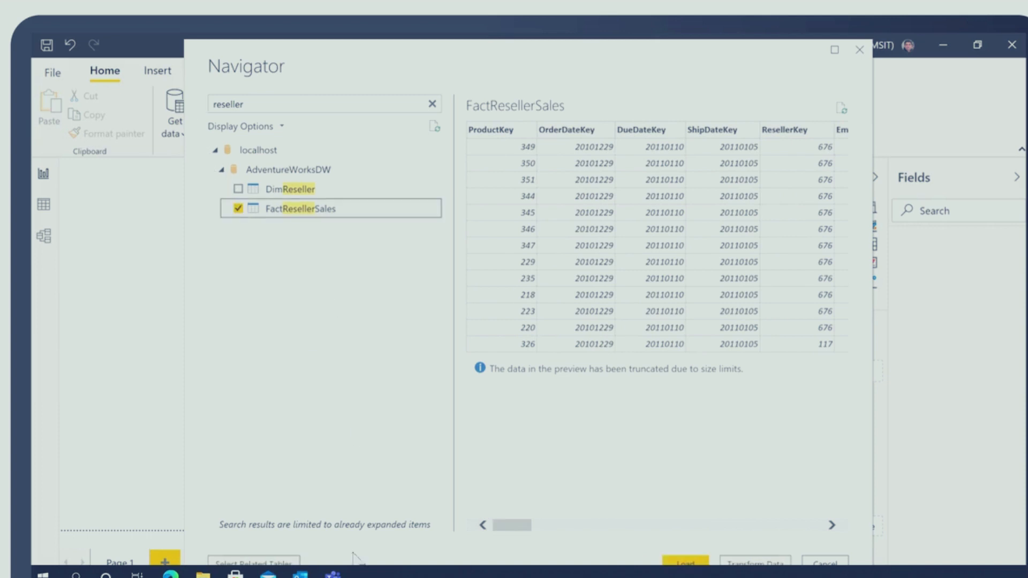
# Step: Include all tables related to FactResellerSales, but exclude DimCurrency and DimDate from the selection
pyautogui.click(254, 563)
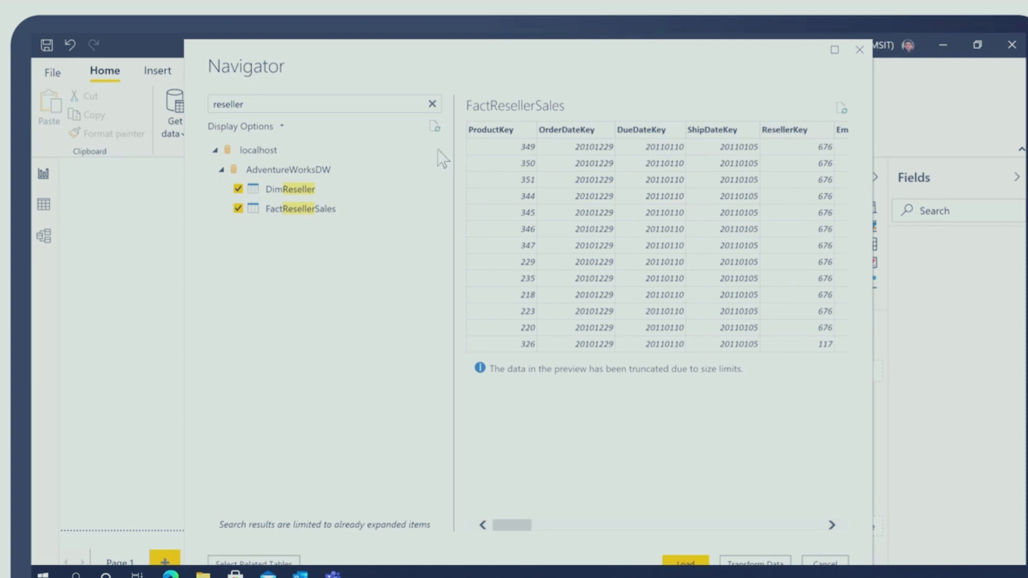
pyautogui.click(433, 103)
pyautogui.scroll(3, 404, 356)
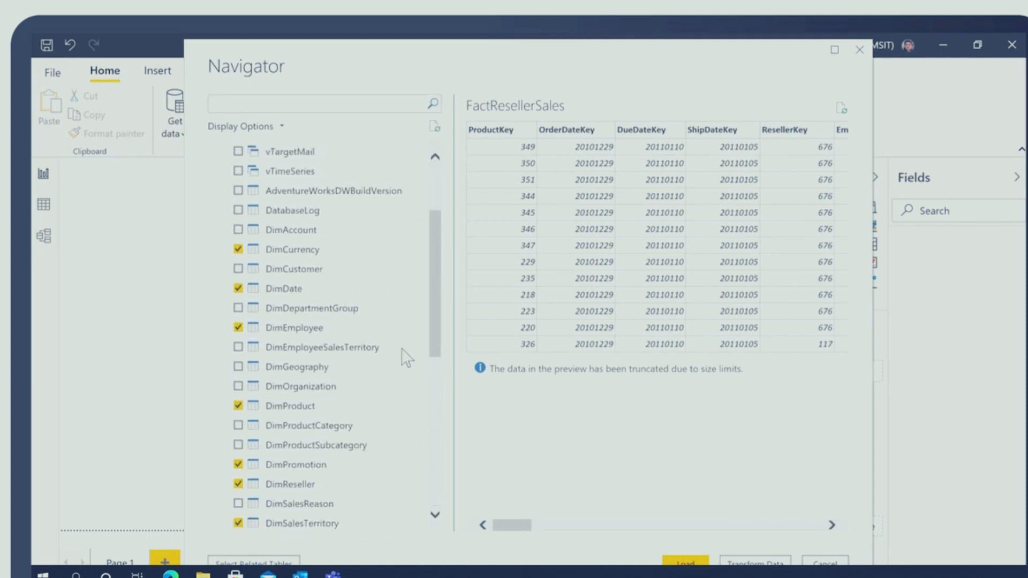
pyautogui.scroll(-1, 405, 355)
pyautogui.click(237, 210)
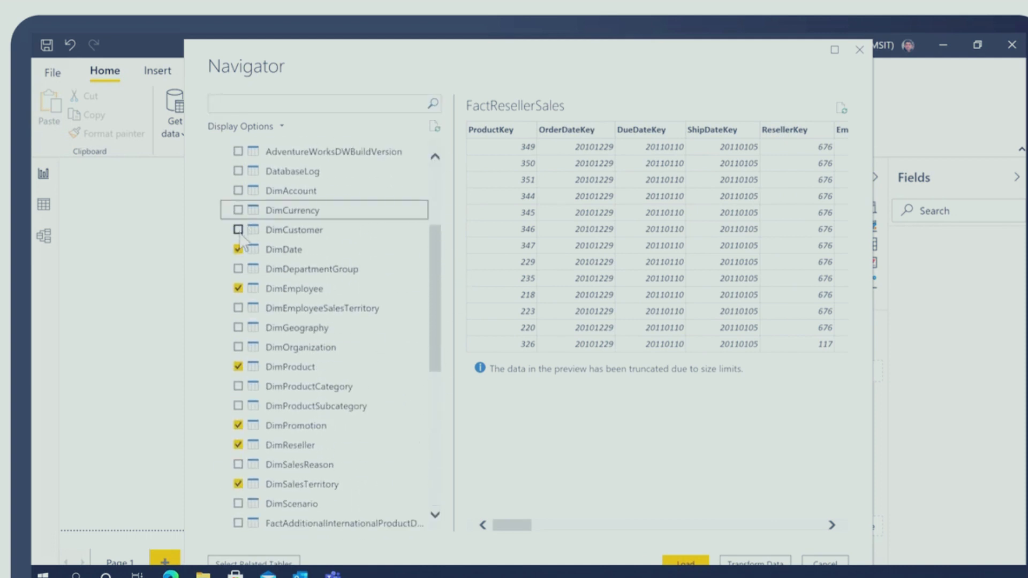
pyautogui.click(237, 249)
pyautogui.scroll(-1, 246, 284)
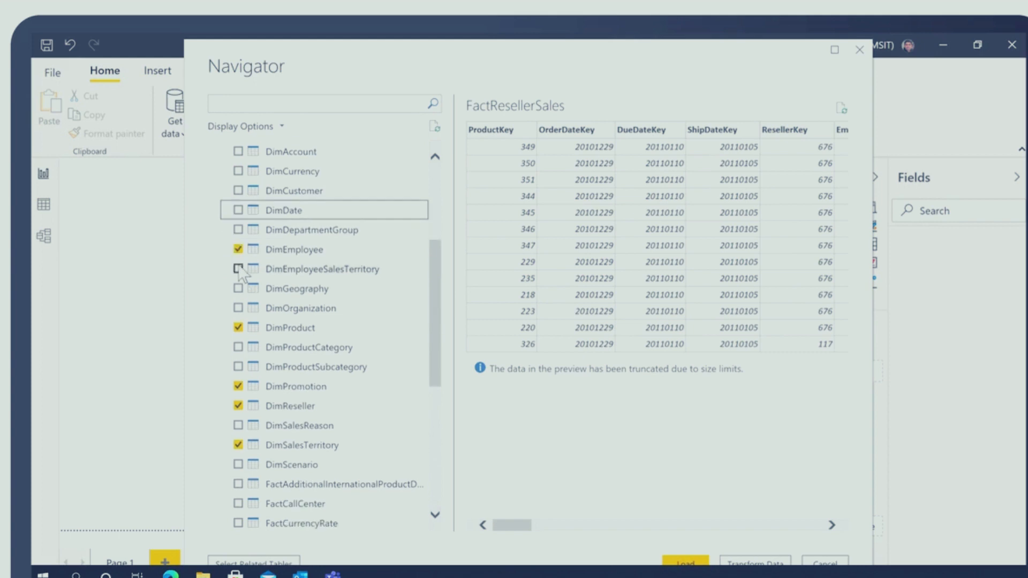
# Step: Add the DimEmployeeSalesTerritory, DimProductCategory and DimProductSubcategory tables to the import selection
pyautogui.click(238, 268)
pyautogui.scroll(-3, 255, 290)
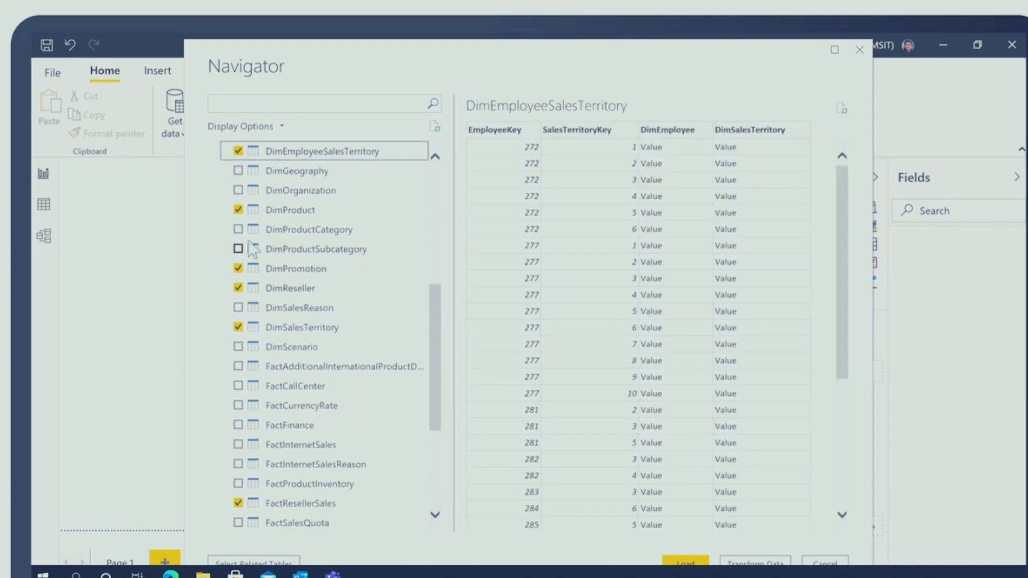
pyautogui.click(238, 229)
pyautogui.click(238, 249)
pyautogui.scroll(-1, 240, 249)
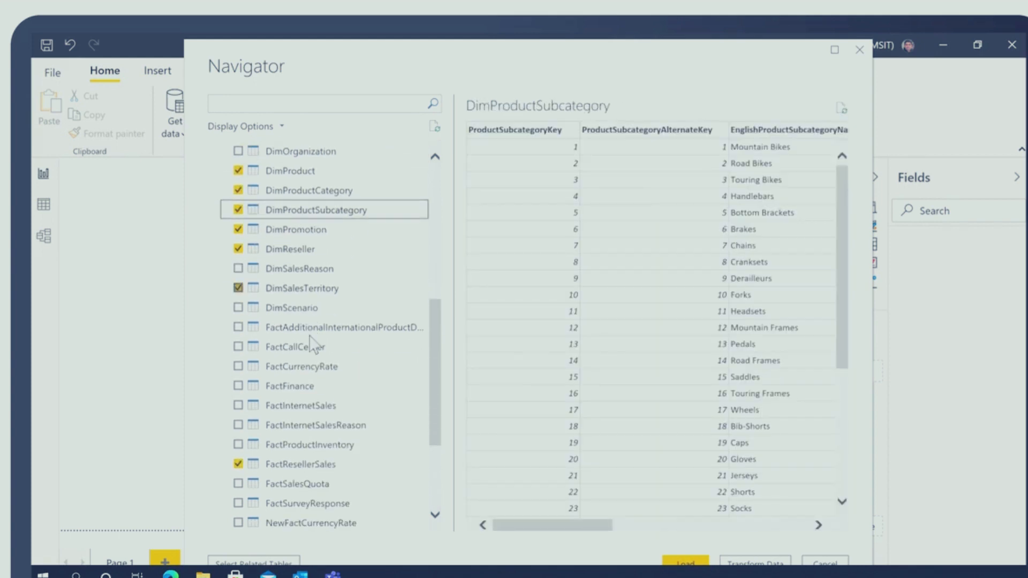
# Step: Exclude DimPromotion from the selection and open the chosen tables in the Power Query Editor for transformation
pyautogui.click(239, 230)
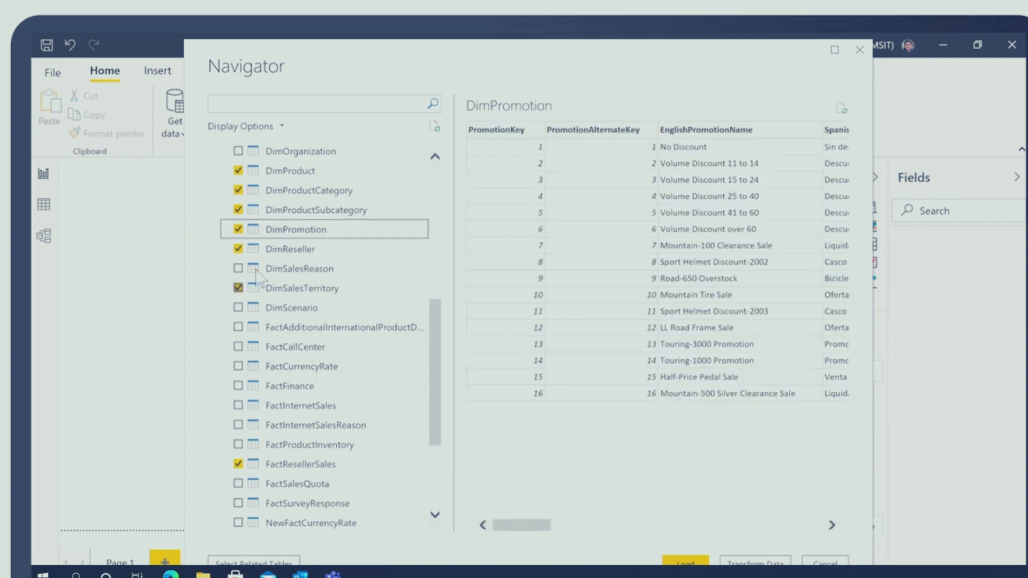
pyautogui.scroll(-3, 386, 379)
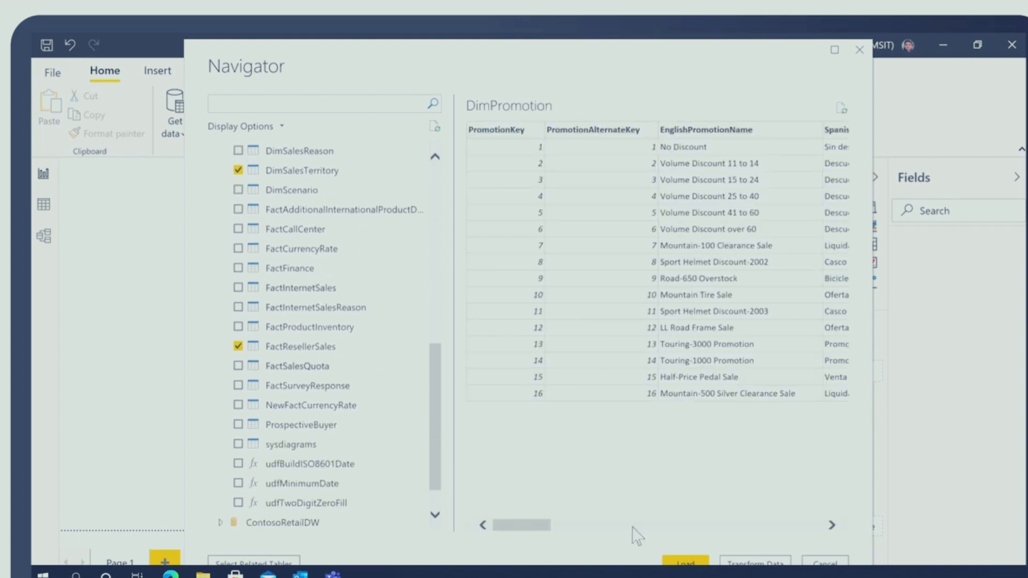
pyautogui.click(691, 562)
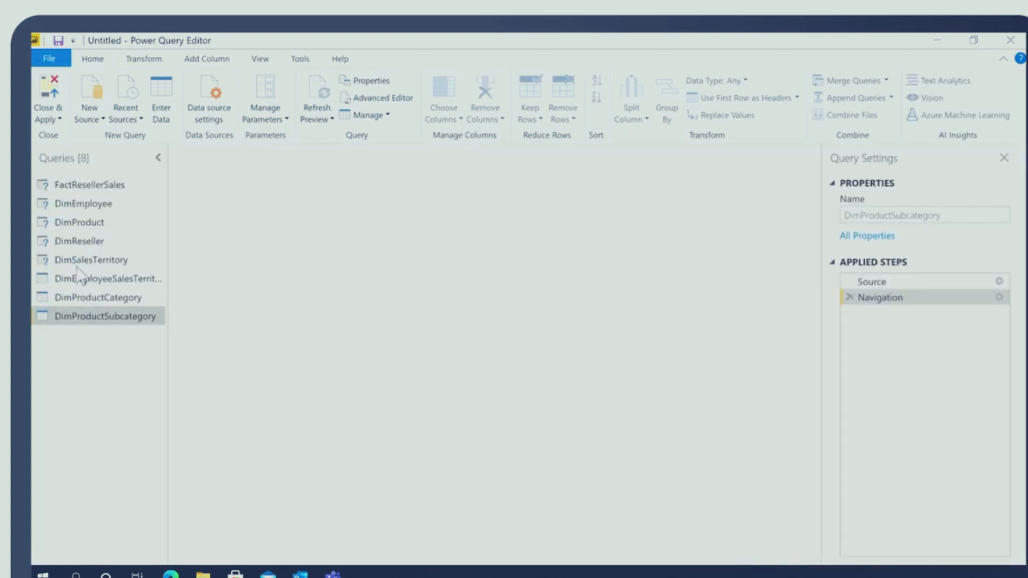
# Step: Examine the M code of the FactResellerSales query in the Advanced Editor and close it without changes
pyautogui.click(86, 186)
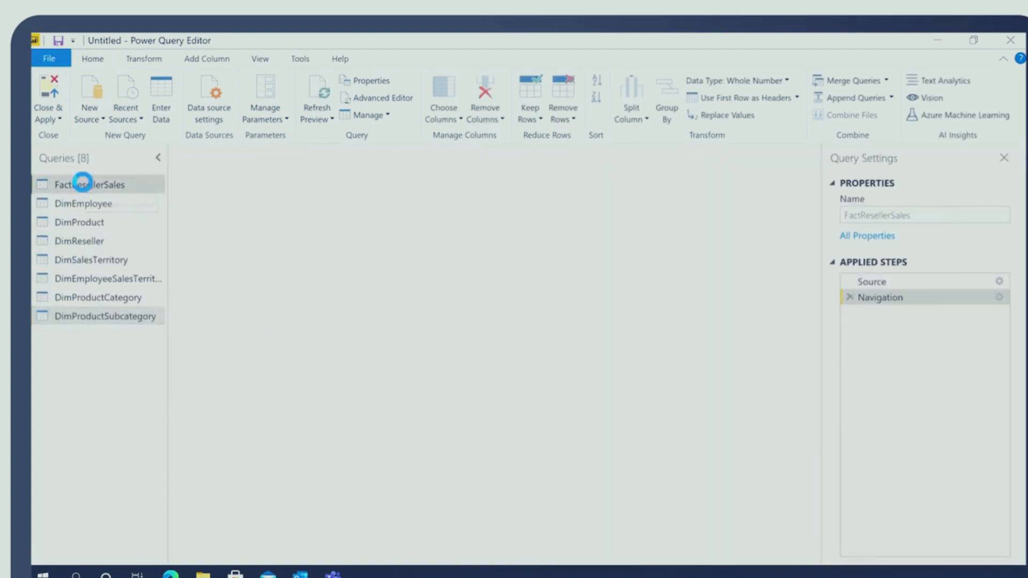
pyautogui.rightClick(85, 187)
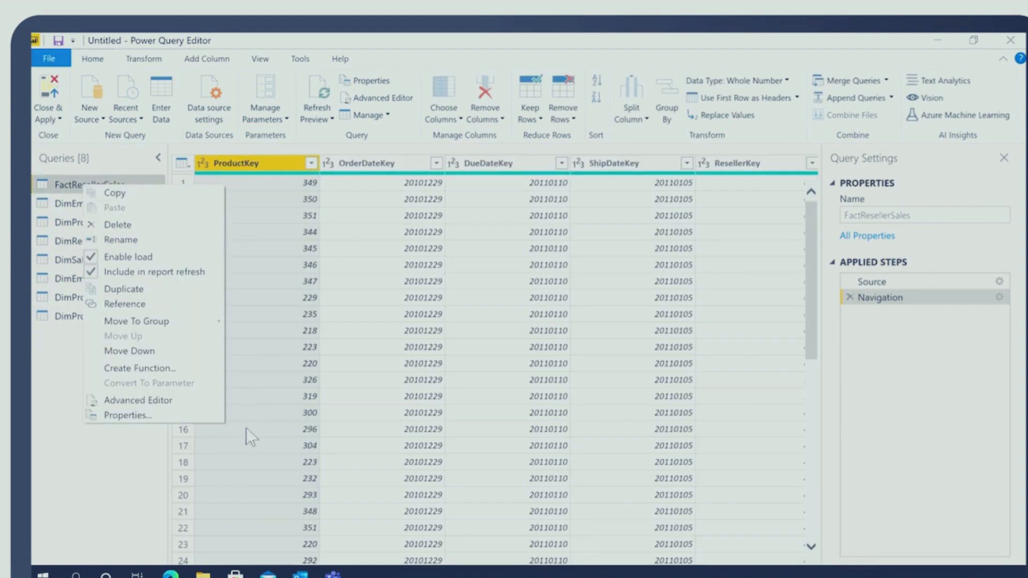
pyautogui.click(138, 400)
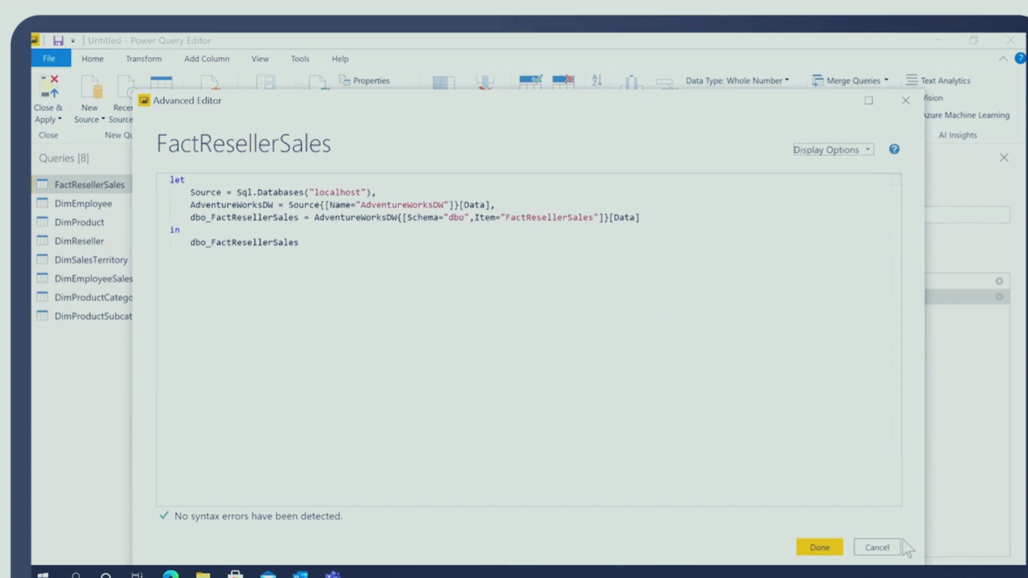
pyautogui.click(889, 548)
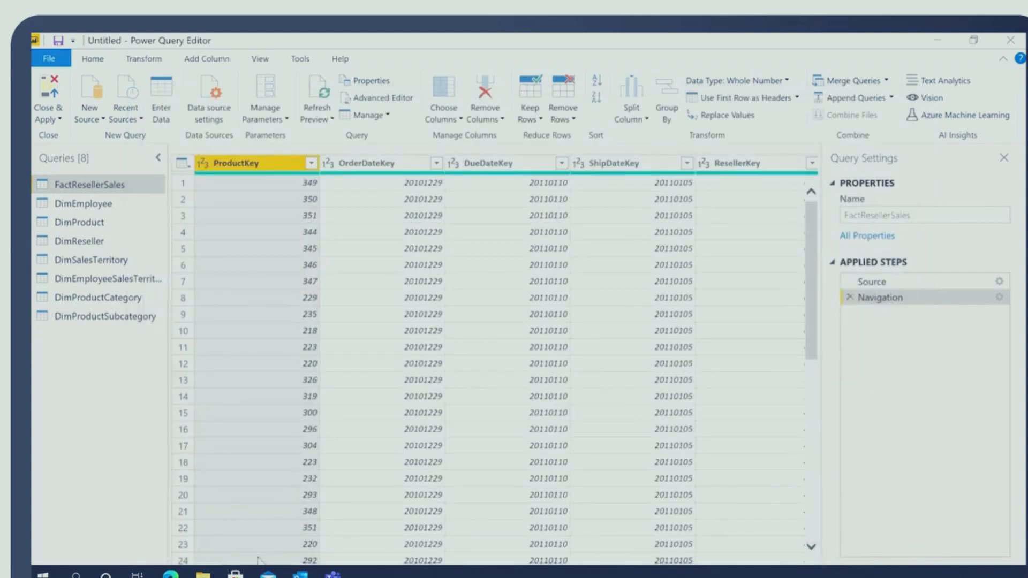
# Step: Change the data type of the OrderDate, DueDate and ShipDate columns in FactResellerSales to Date
pyautogui.moveTo(257, 566); pyautogui.dragTo(621, 567)
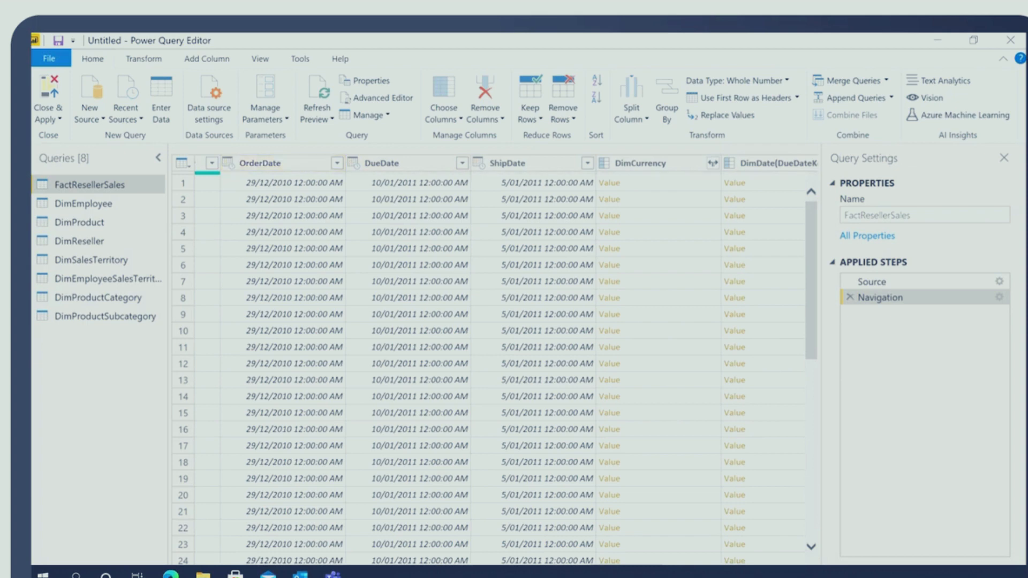
pyautogui.click(227, 162)
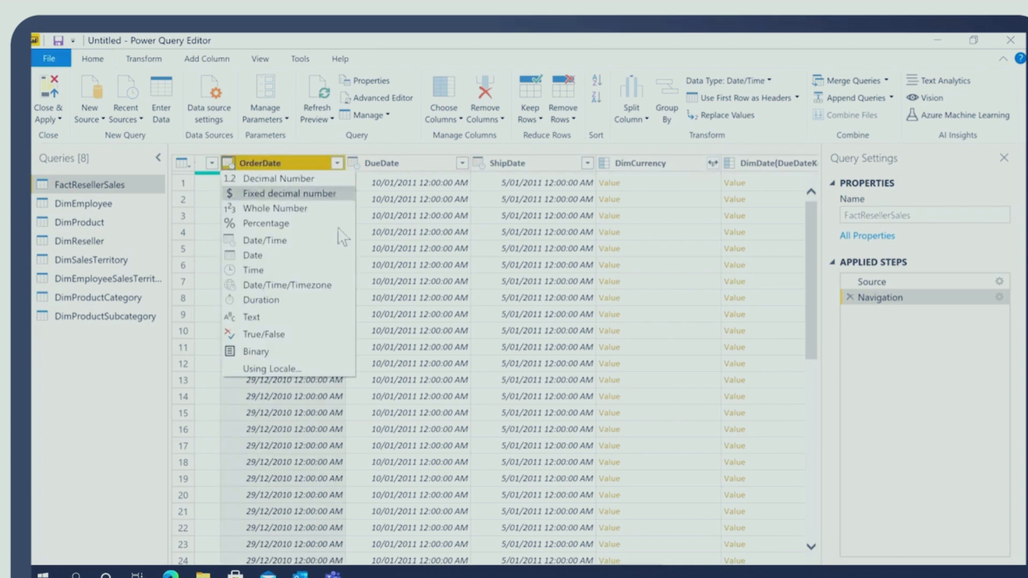
pyautogui.click(280, 254)
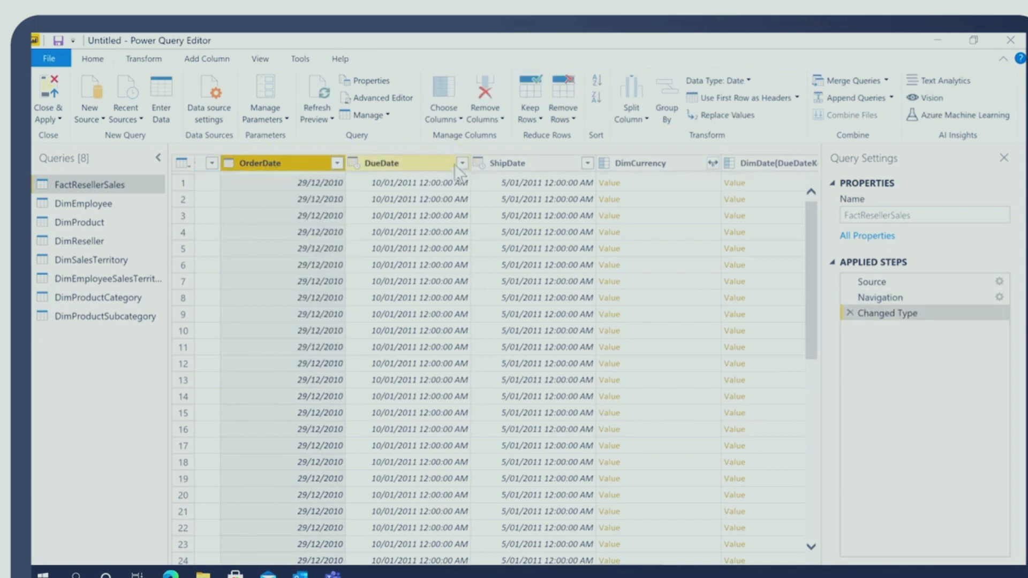
pyautogui.click(354, 163)
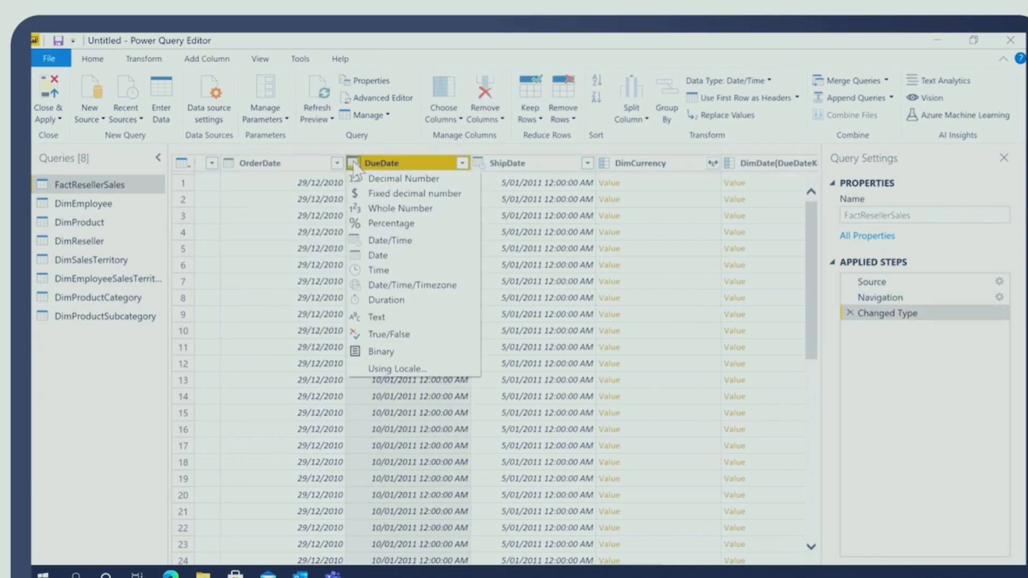
pyautogui.click(382, 254)
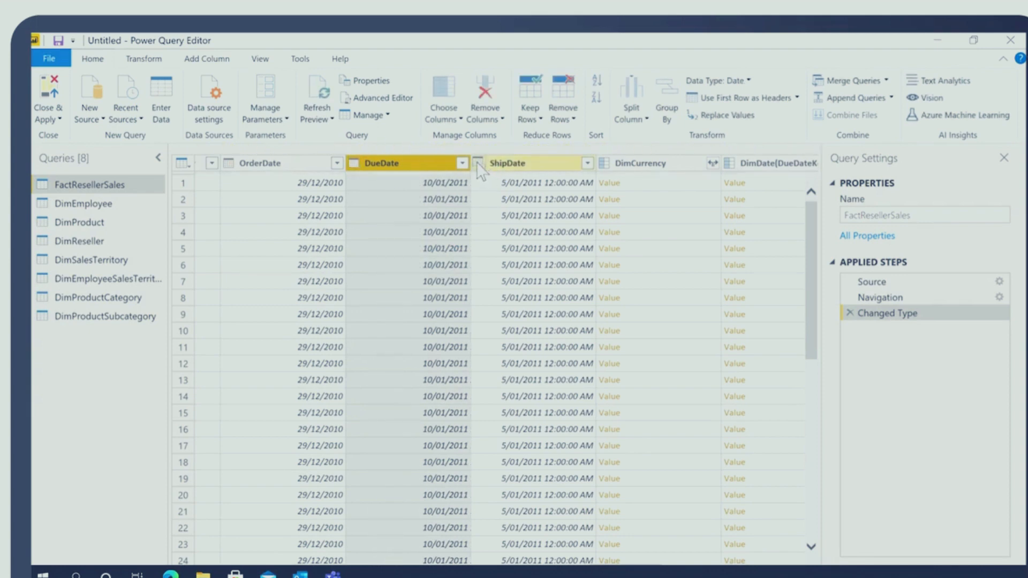
pyautogui.click(478, 163)
pyautogui.click(500, 254)
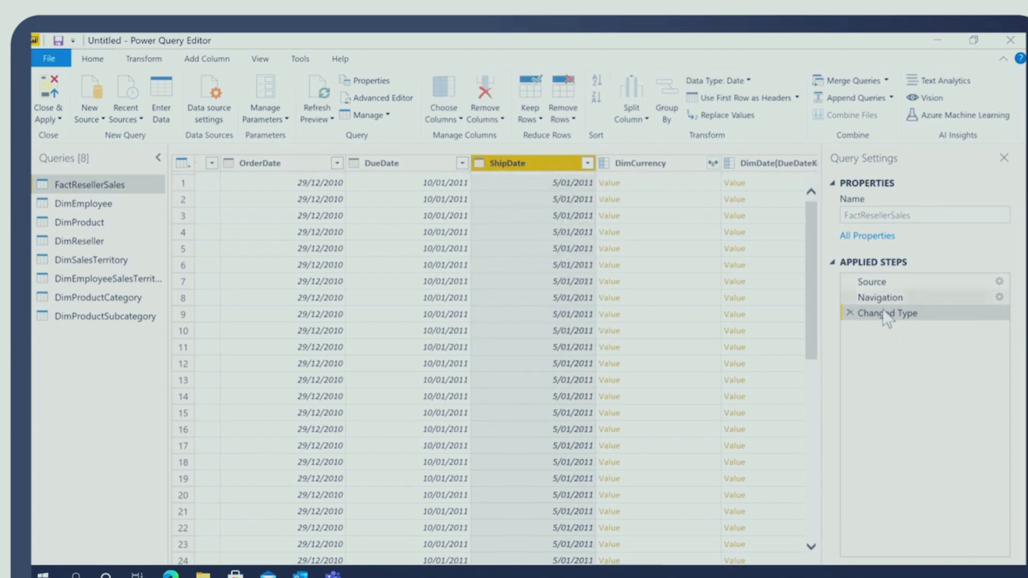
# Step: Filter the FactResellerSales rows to keep only those with an OrderDate after 01/01/2013
pyautogui.moveTo(615, 565)
pyautogui.mouseDown()
pyautogui.moveTo(239, 556)
pyautogui.moveTo(603, 564)
pyautogui.mouseUp()
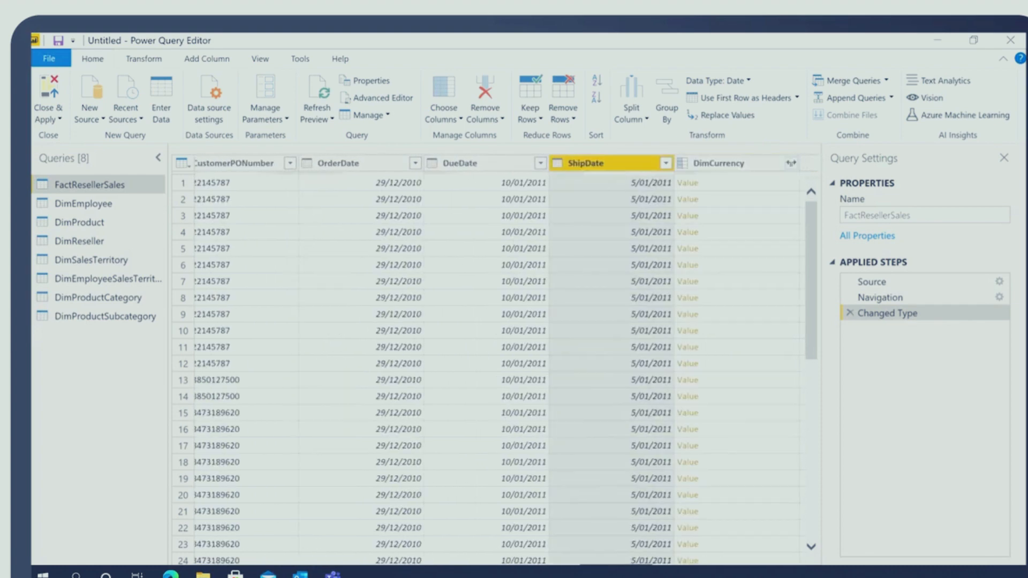
pyautogui.click(415, 164)
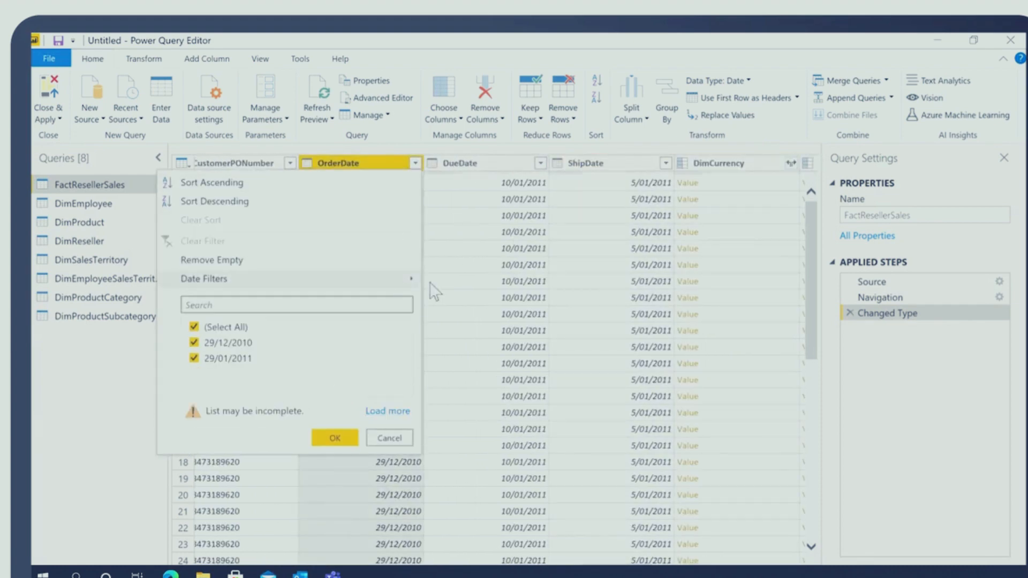
pyautogui.moveTo(413, 288)
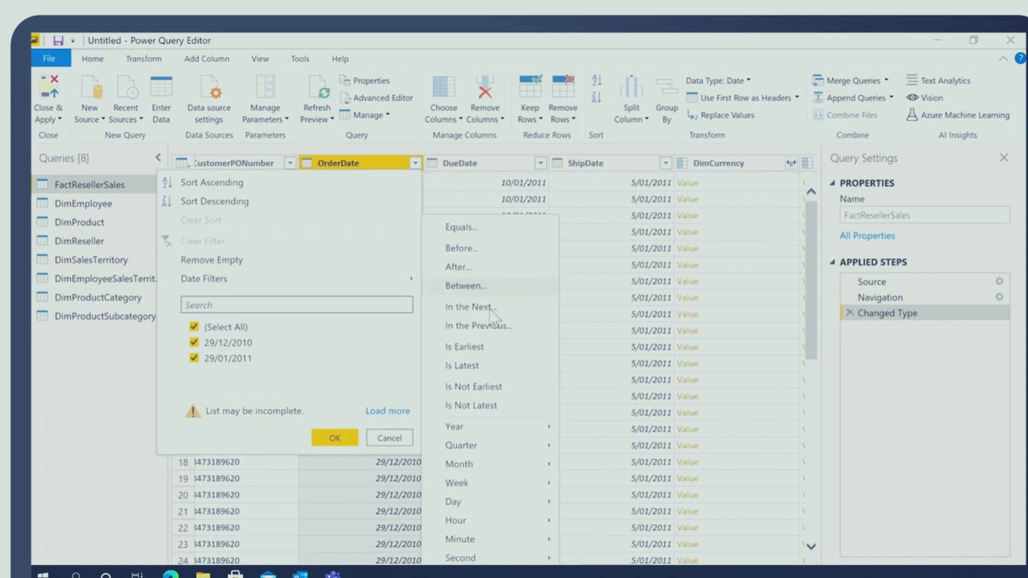
pyautogui.click(485, 268)
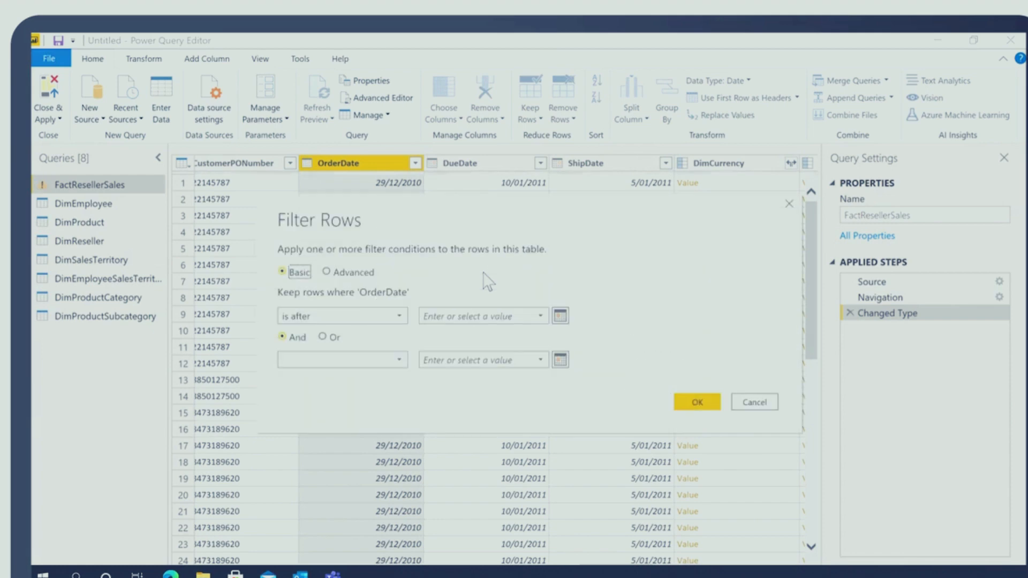
pyautogui.click(423, 316)
pyautogui.write('01')
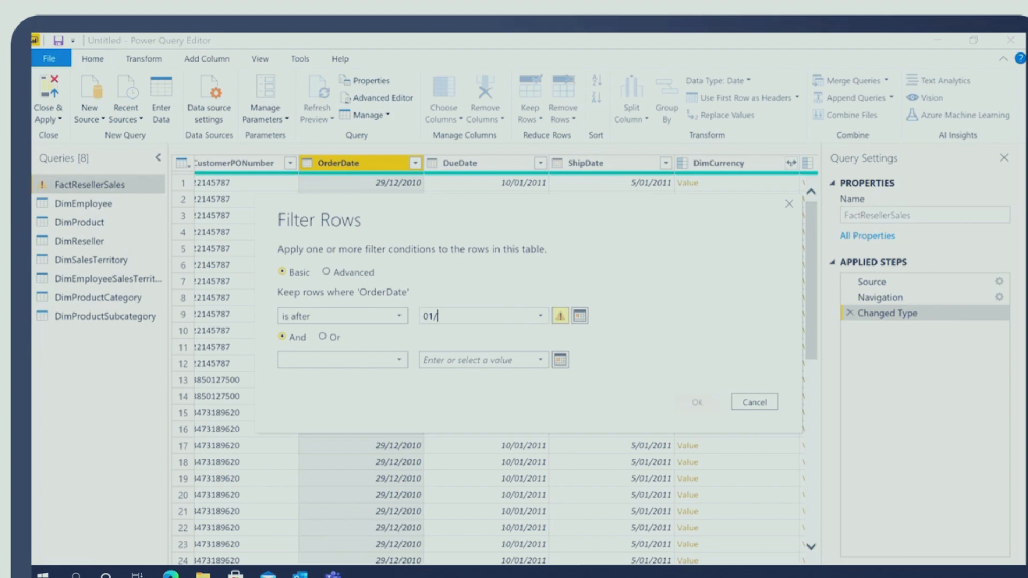
pyautogui.write('/01/2013')
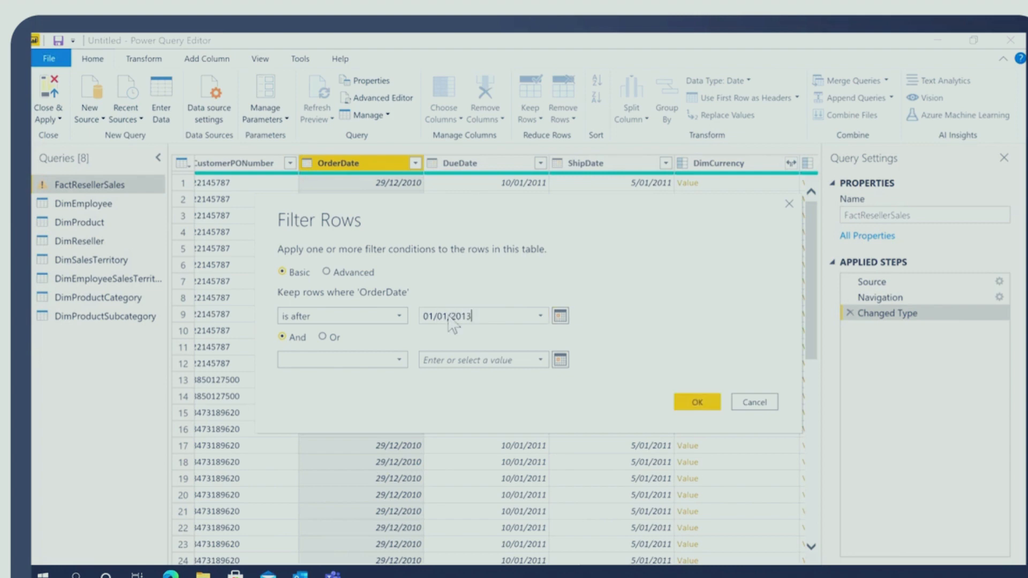
pyautogui.click(698, 403)
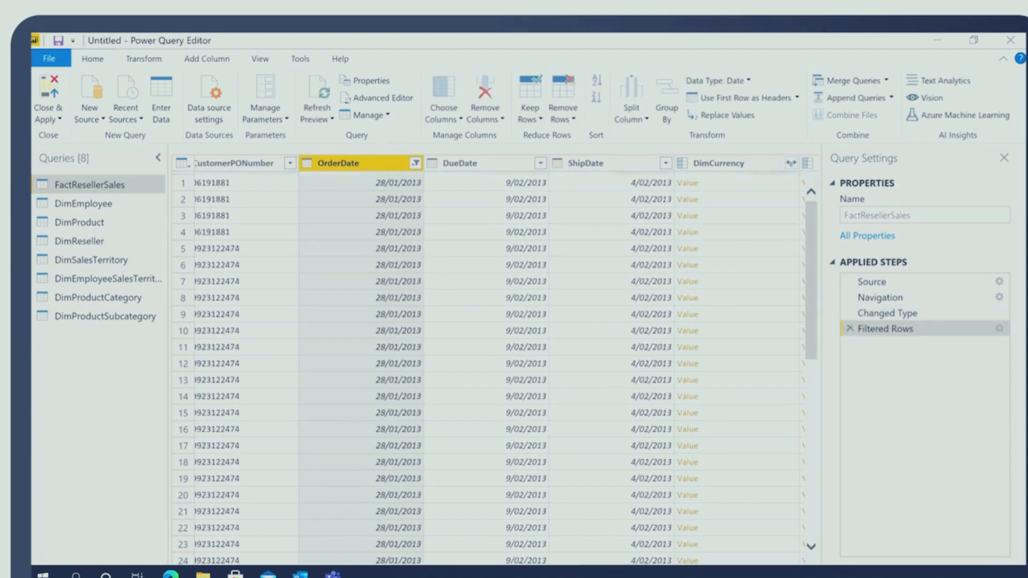
pyautogui.moveTo(602, 567); pyautogui.dragTo(247, 562)
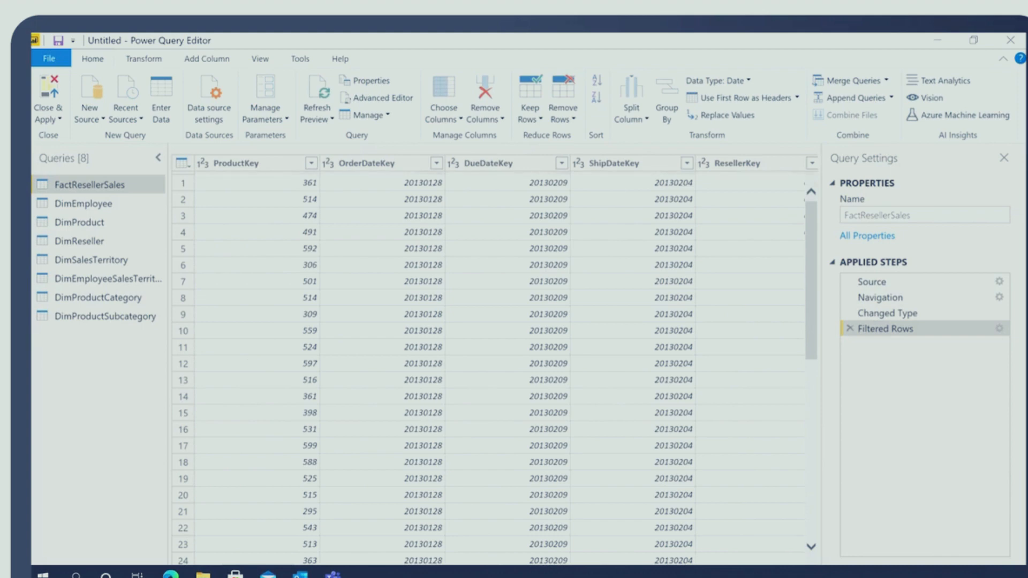
# Step: Enable column distribution for the DimEmployee query and inspect the distinct and unique value details of SalesTerritoryKey
pyautogui.click(84, 204)
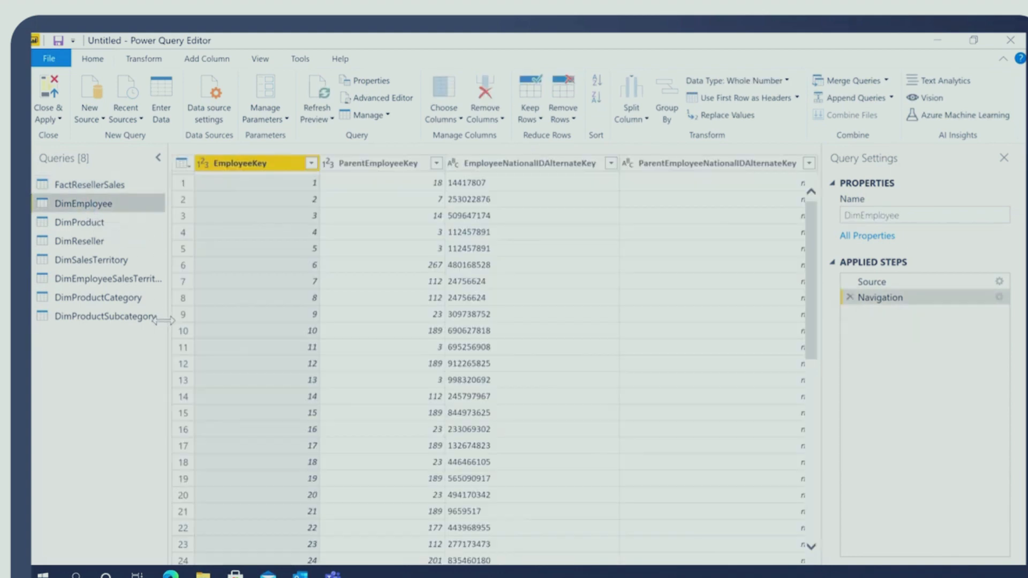
pyautogui.moveTo(255, 565); pyautogui.dragTo(297, 565)
pyautogui.click(399, 171)
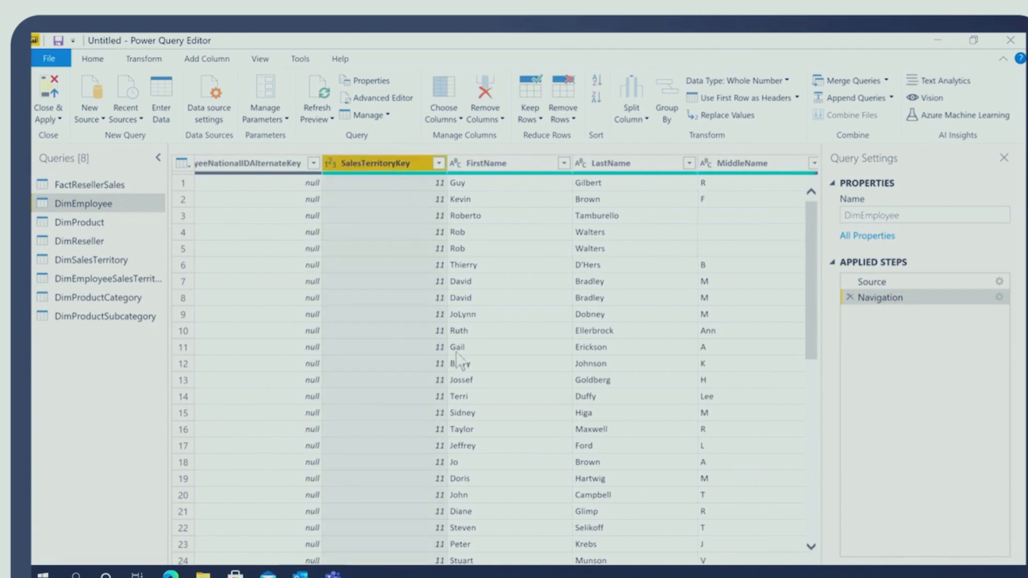
pyautogui.click(262, 60)
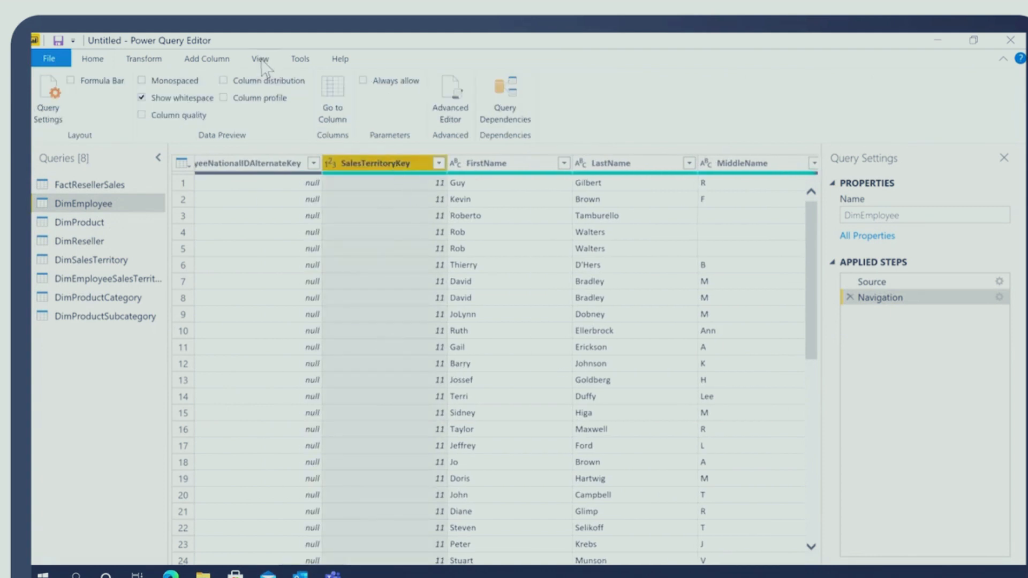
pyautogui.click(267, 83)
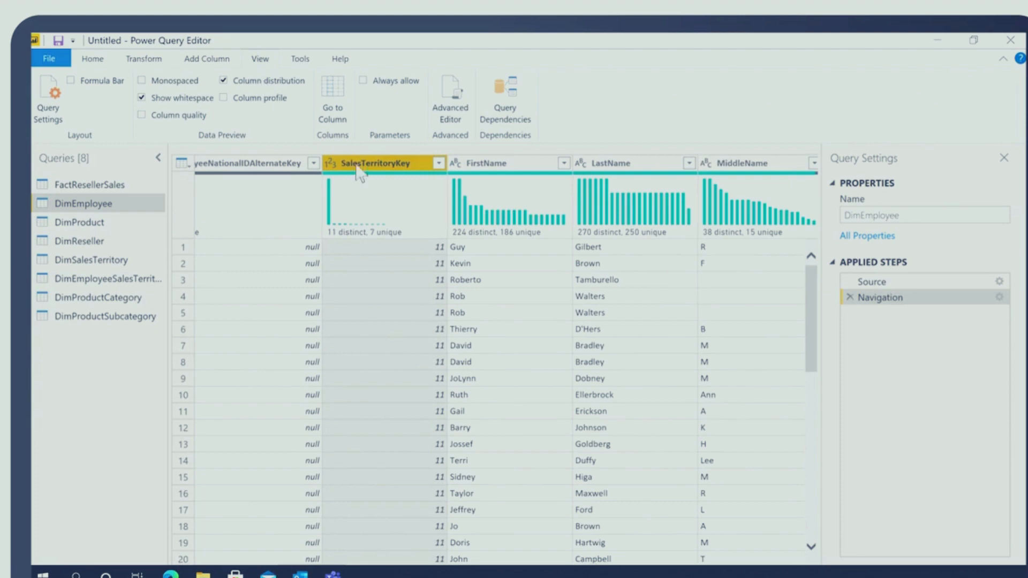
pyautogui.moveTo(339, 230)
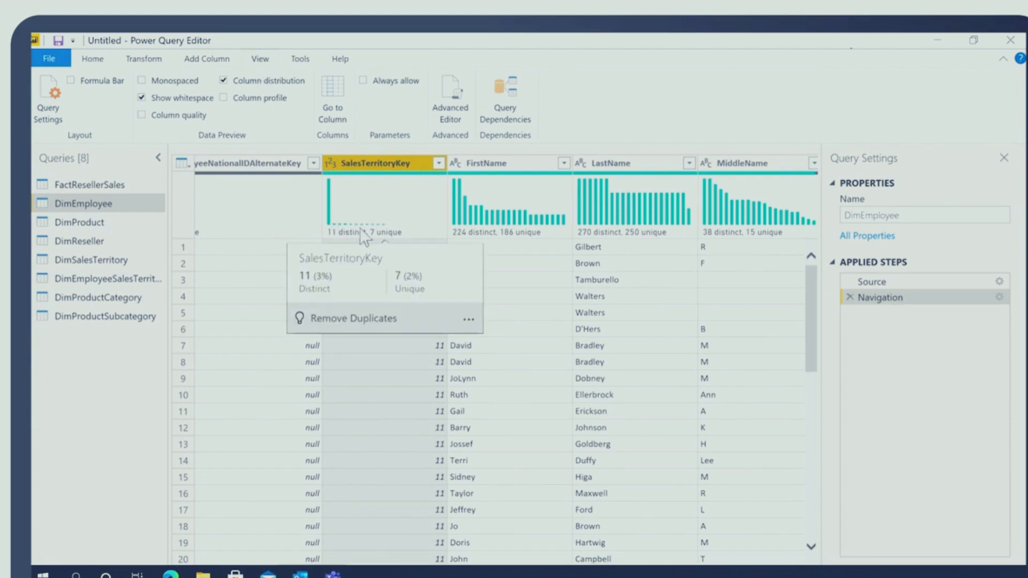
# Step: Inspect the column profile and column quality of SalesTerritoryKey, and turn off the profile, quality and distribution previews
pyautogui.click(241, 99)
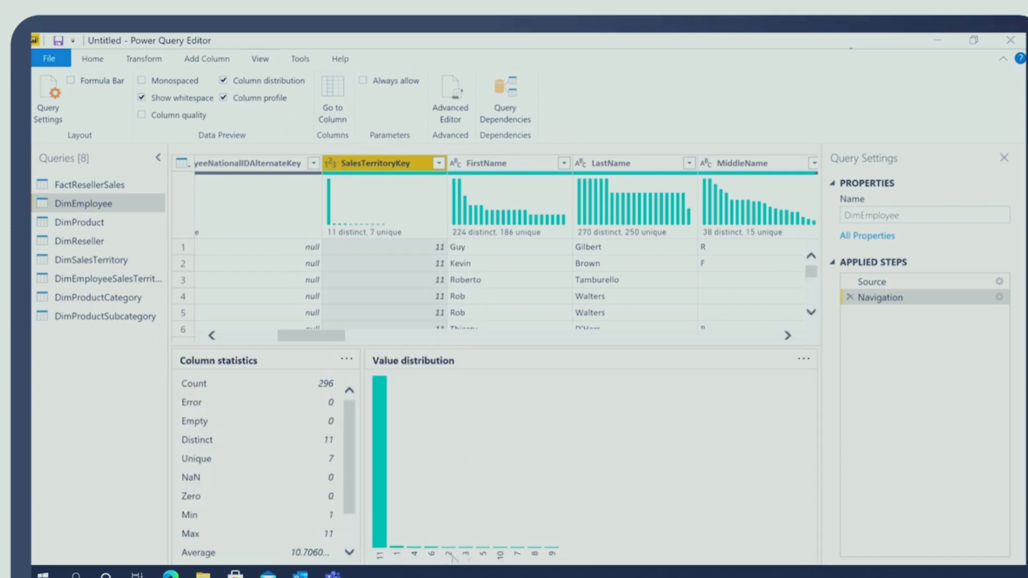
pyautogui.moveTo(383, 522)
pyautogui.click(186, 119)
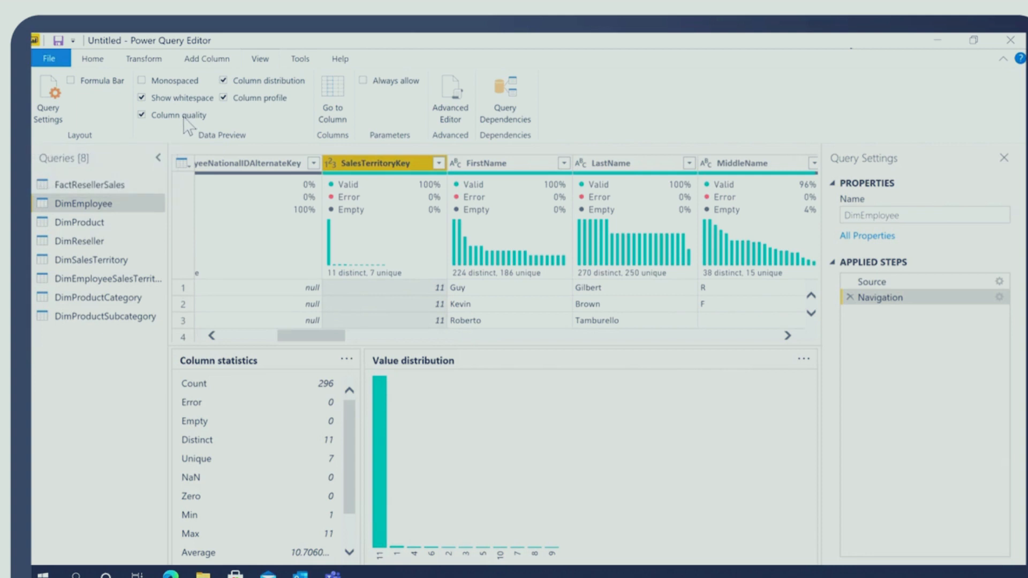
pyautogui.click(185, 119)
pyautogui.click(239, 98)
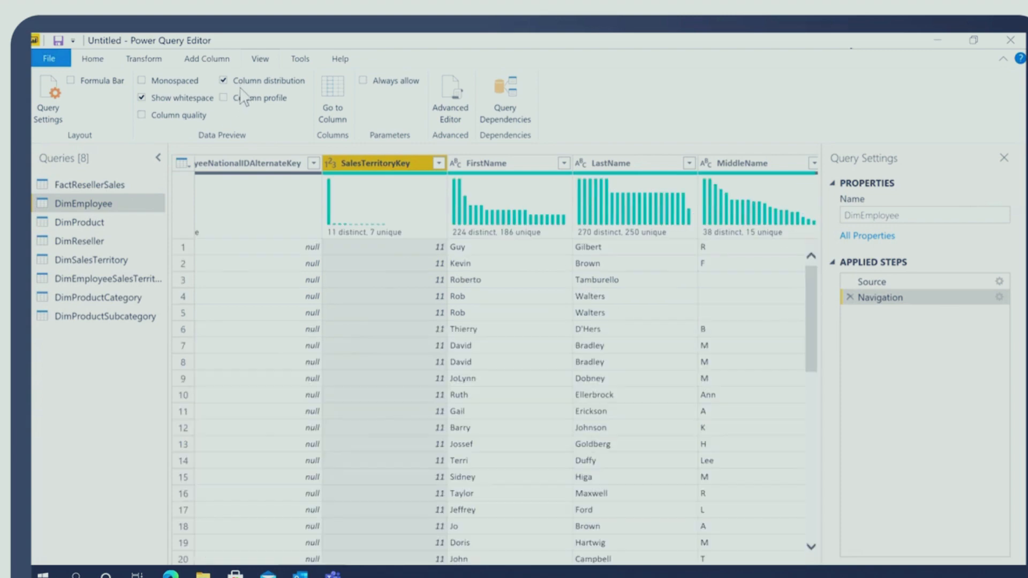
pyautogui.click(240, 82)
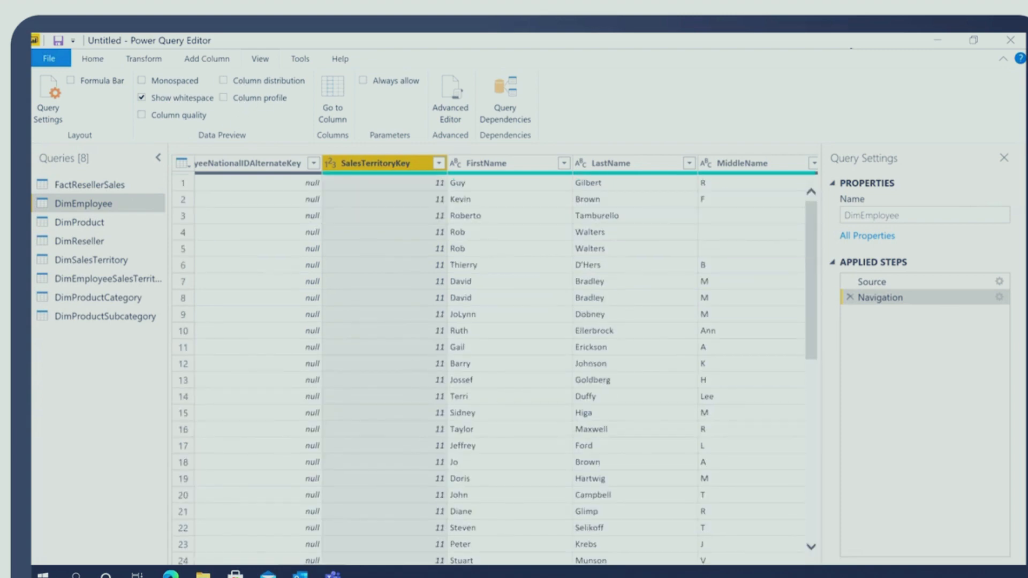
# Step: Move MiddleName between FirstName and LastName in DimEmployee and merge the three columns, separated by a space, into Employee Fullname
pyautogui.moveTo(313, 566); pyautogui.dragTo(338, 565)
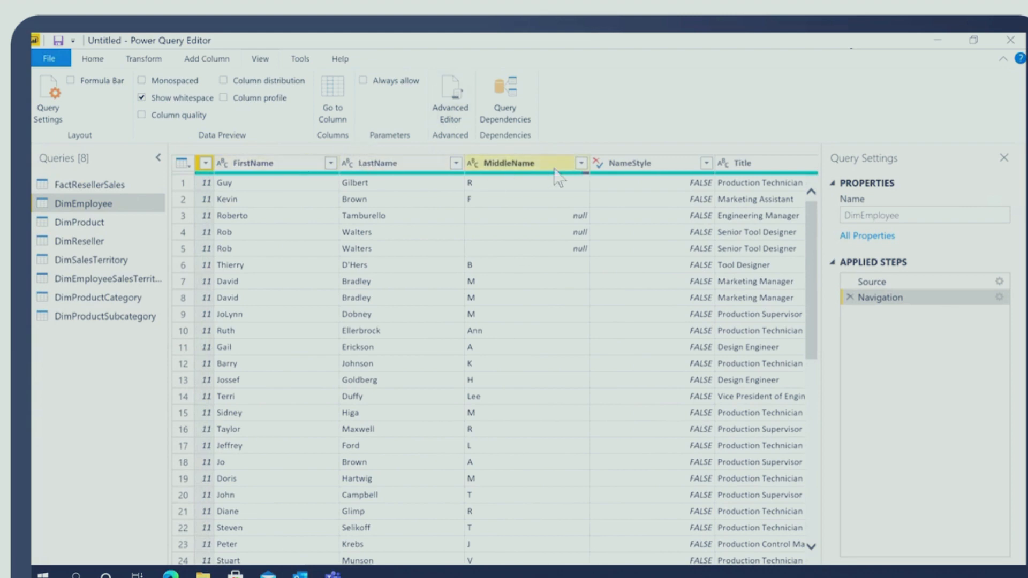
pyautogui.moveTo(554, 171); pyautogui.dragTo(297, 171)
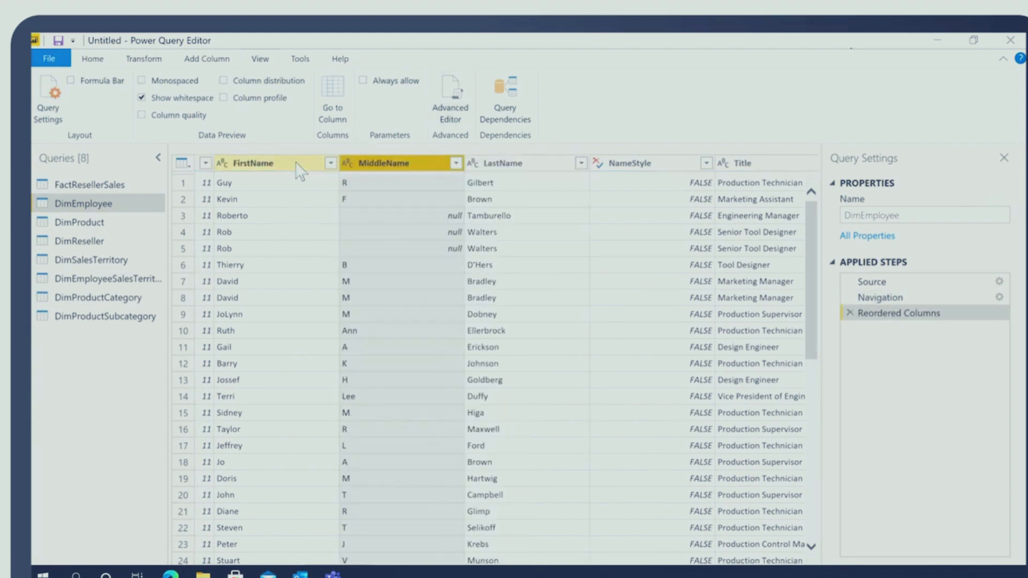
pyautogui.click(298, 171)
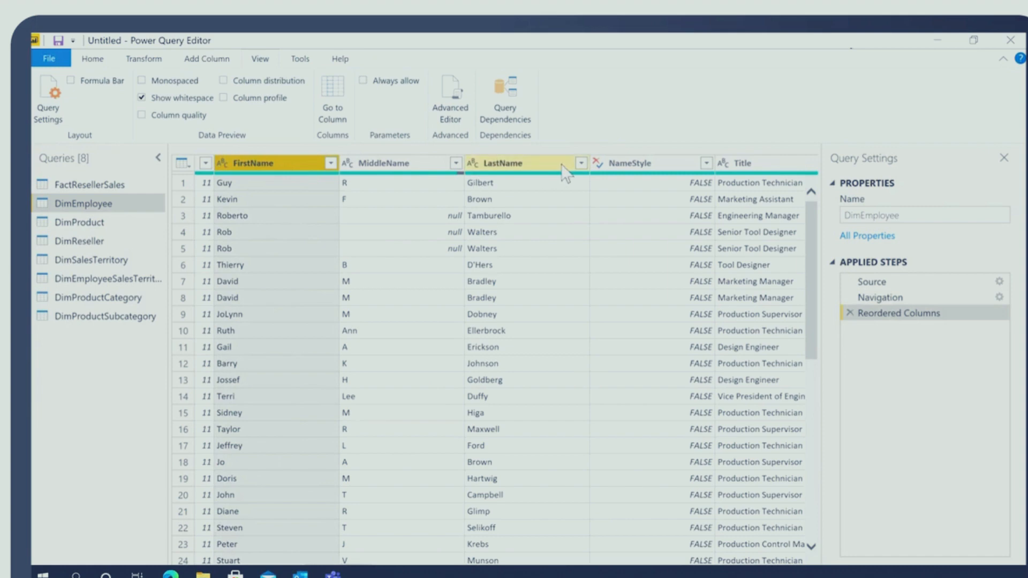
pyautogui.keyDown('shift'); pyautogui.click(545, 162); pyautogui.keyUp('shift')
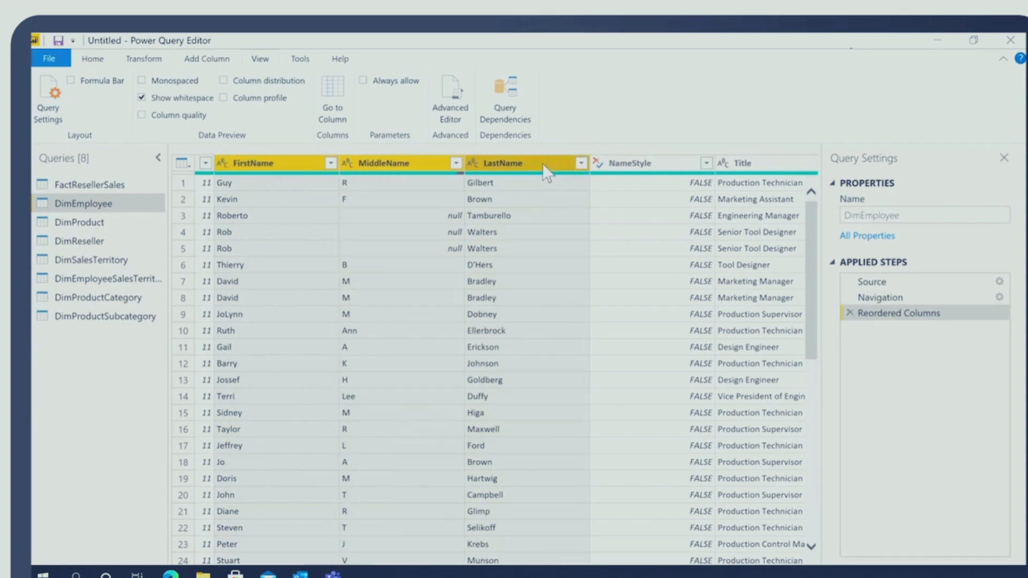
pyautogui.rightClick(543, 163)
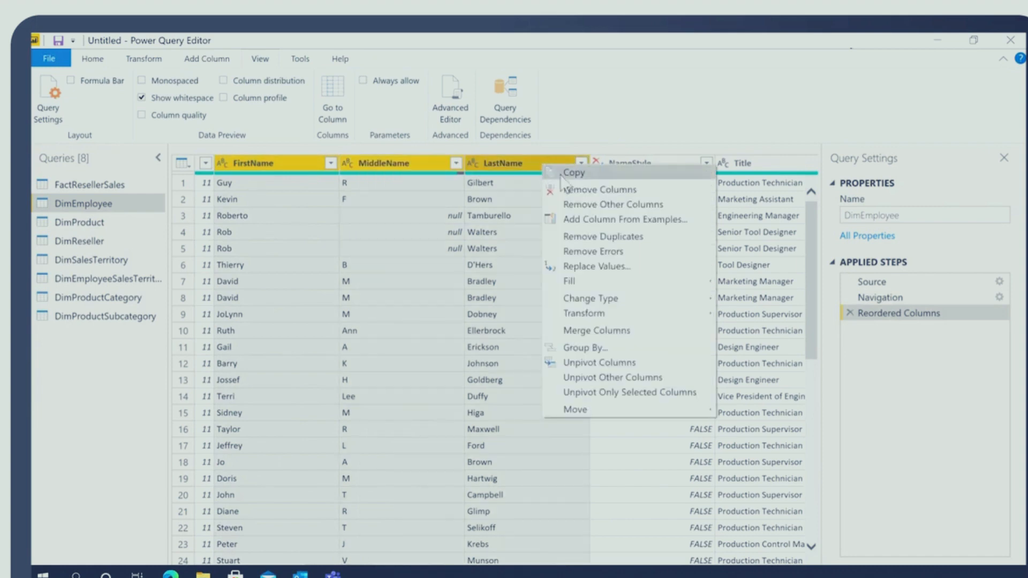
pyautogui.click(611, 331)
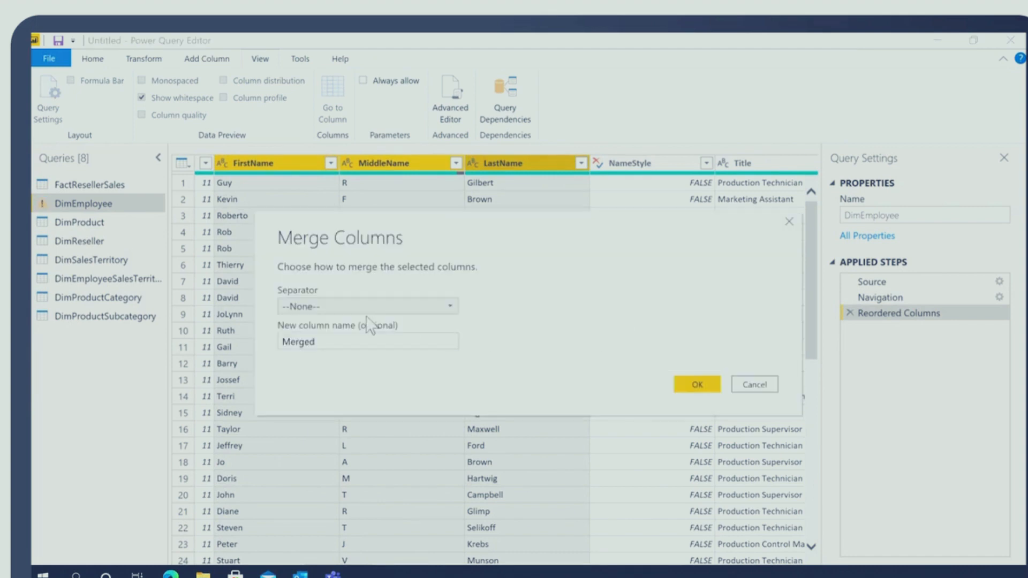
pyautogui.click(367, 306)
pyautogui.click(345, 405)
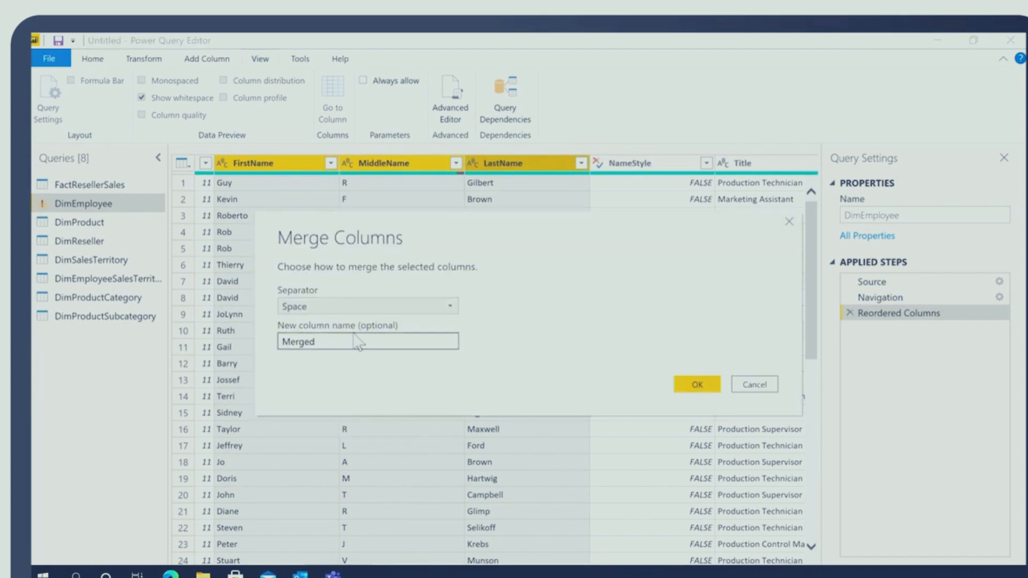
pyautogui.moveTo(317, 343); pyautogui.dragTo(279, 345)
pyautogui.write('Employee Fullname')
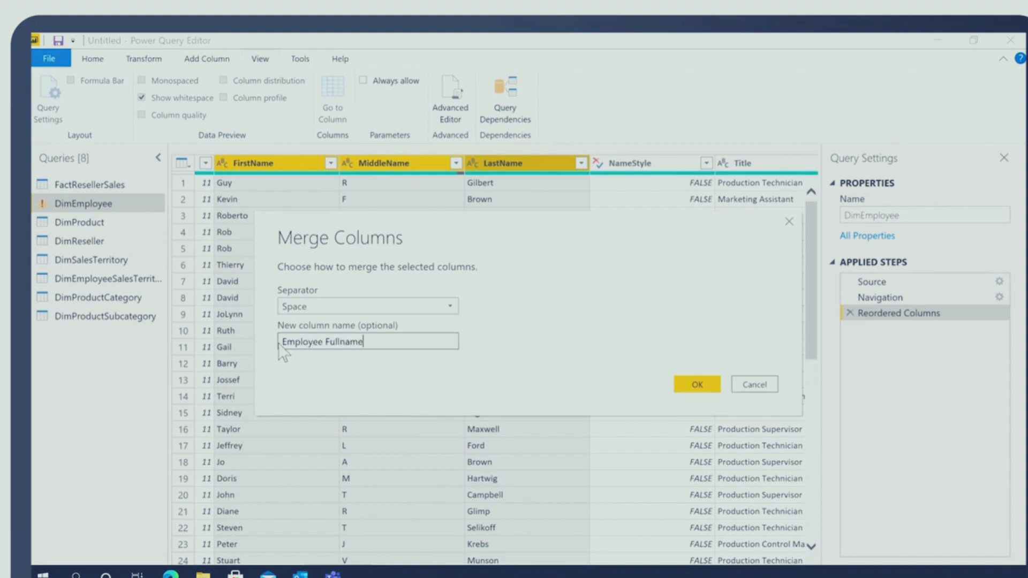
pyautogui.click(694, 384)
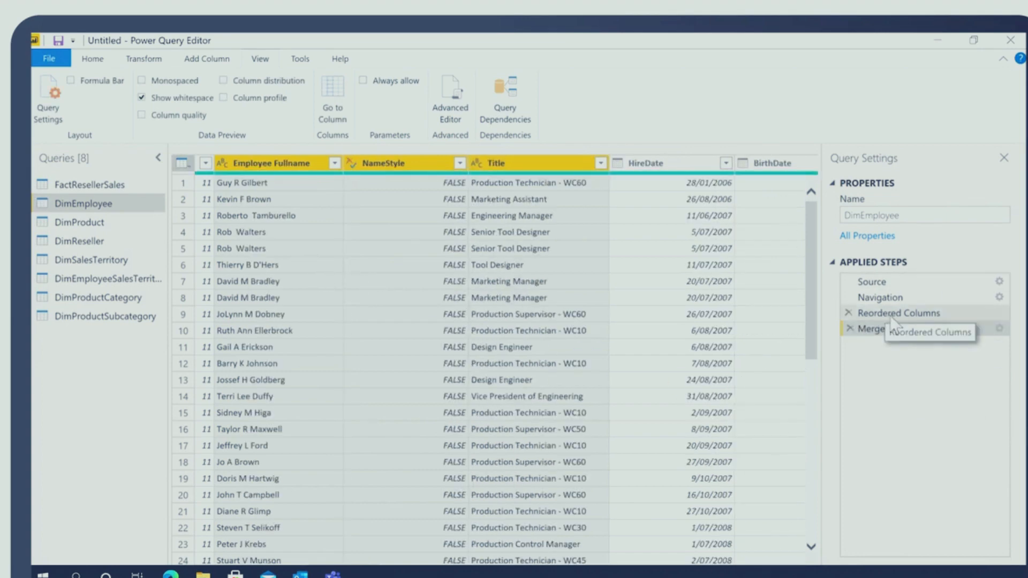
pyautogui.click(899, 314)
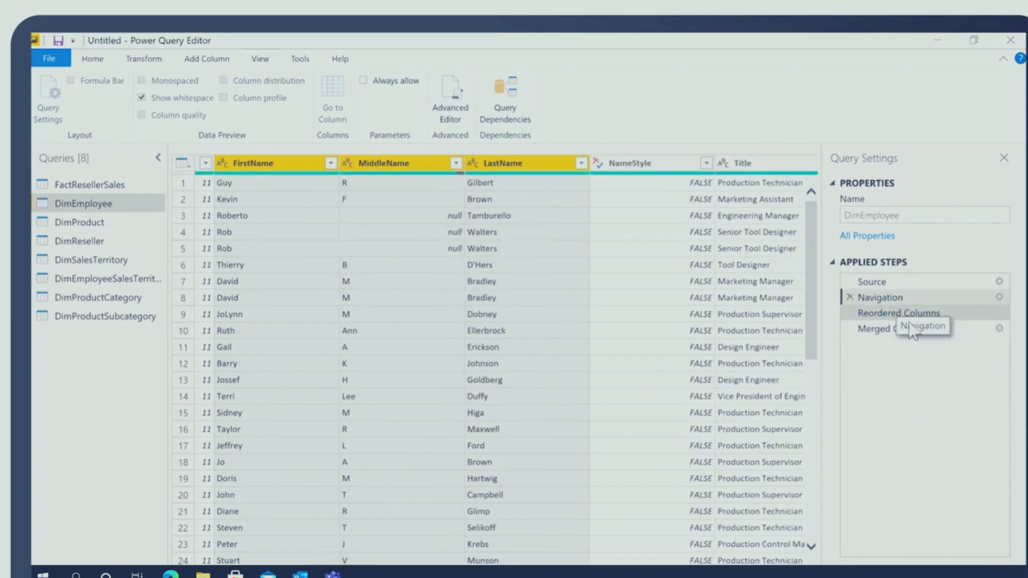
pyautogui.click(889, 298)
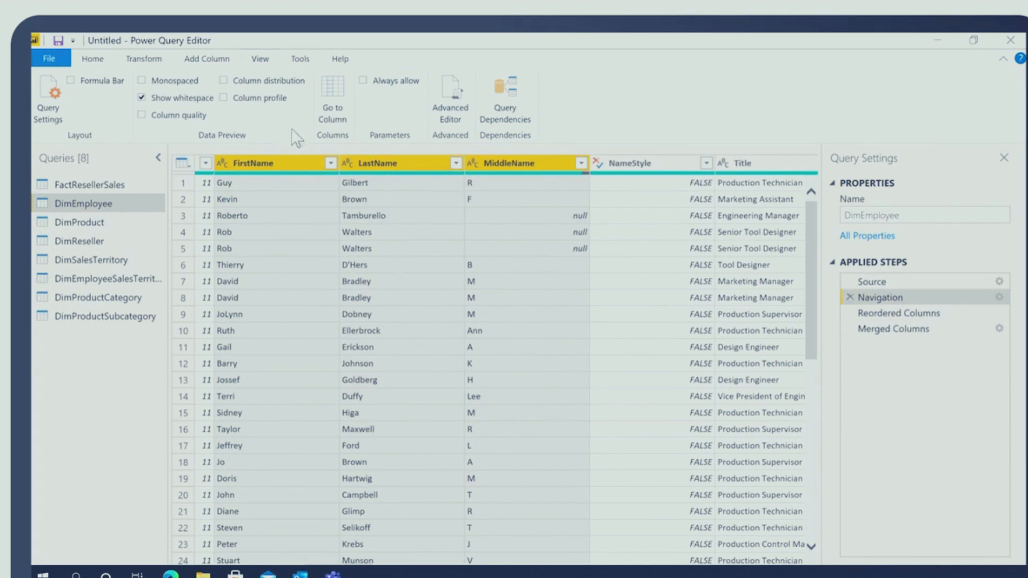
pyautogui.click(95, 59)
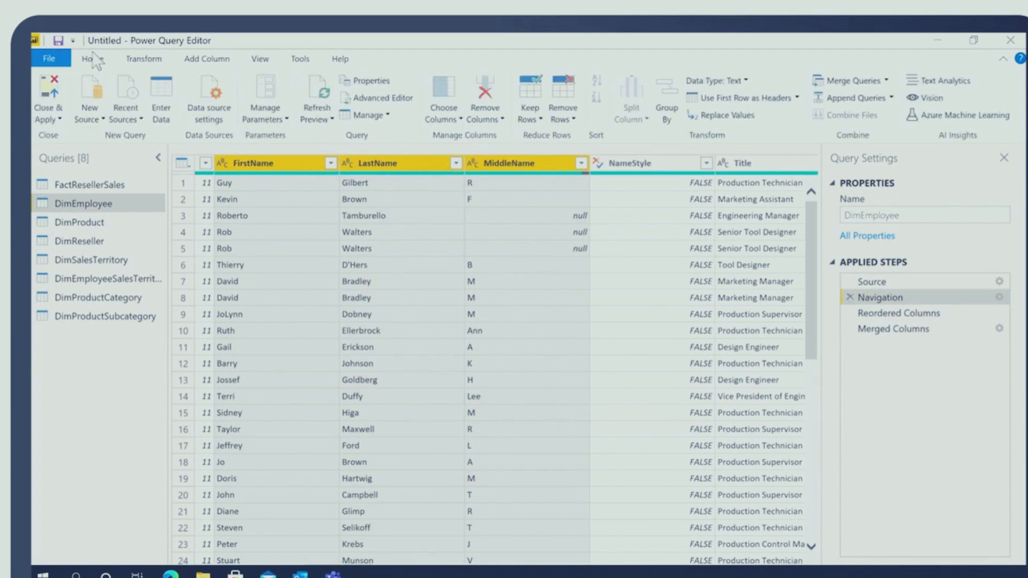
pyautogui.click(368, 115)
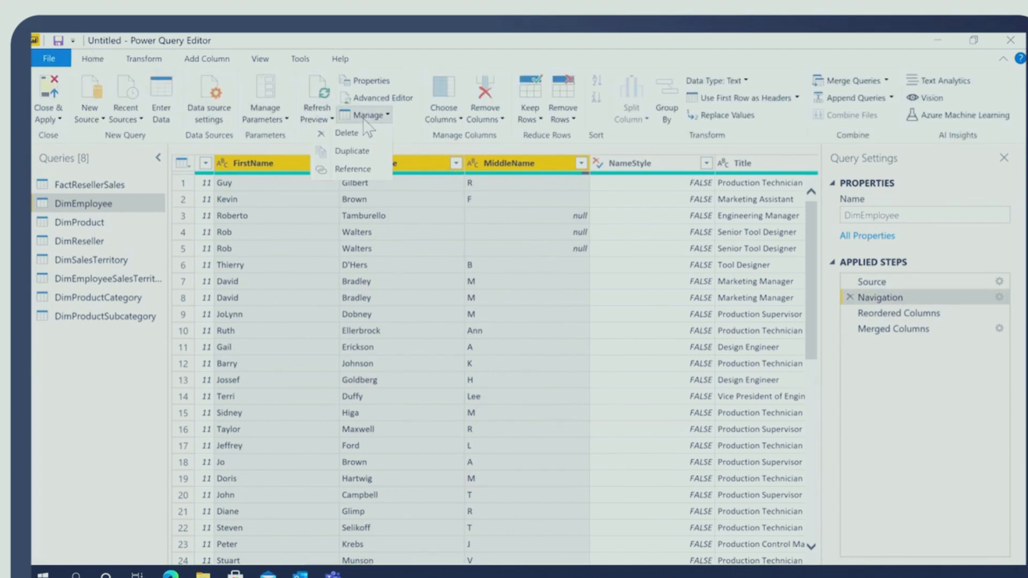
pyautogui.click(457, 120)
pyautogui.click(455, 133)
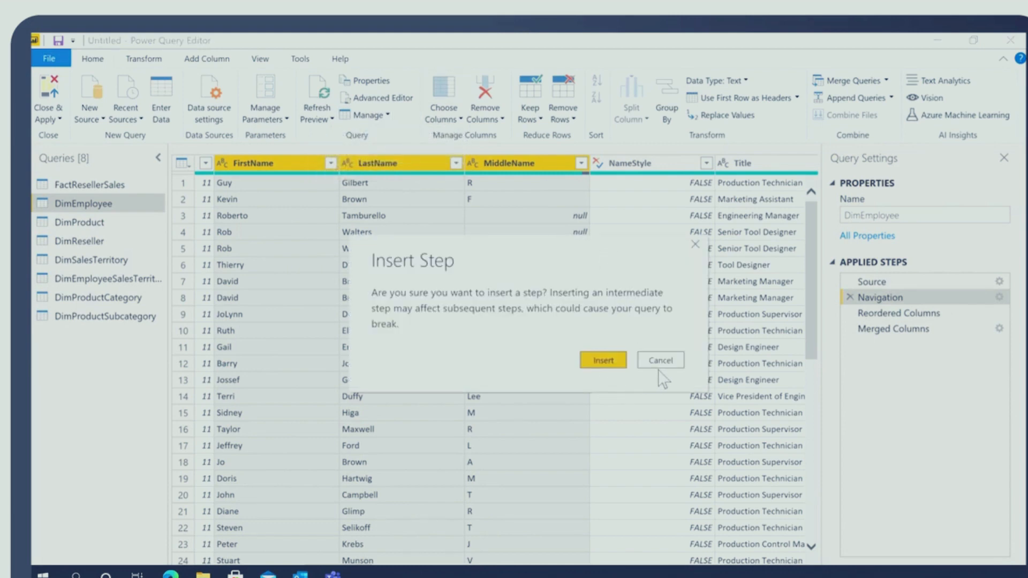
pyautogui.click(660, 360)
# Step: Restrict the columns kept in DimEmployee, starting from none and selecting EmployeeKey, ParentEmployeeKey, SalesTerritoryKey and Employee Fullname
pyautogui.click(900, 329)
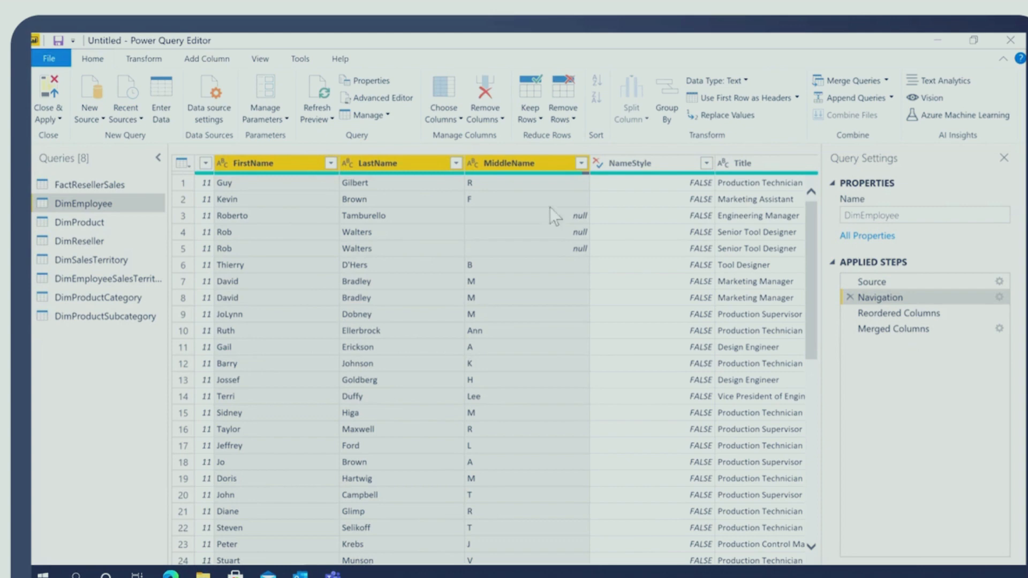
pyautogui.click(457, 120)
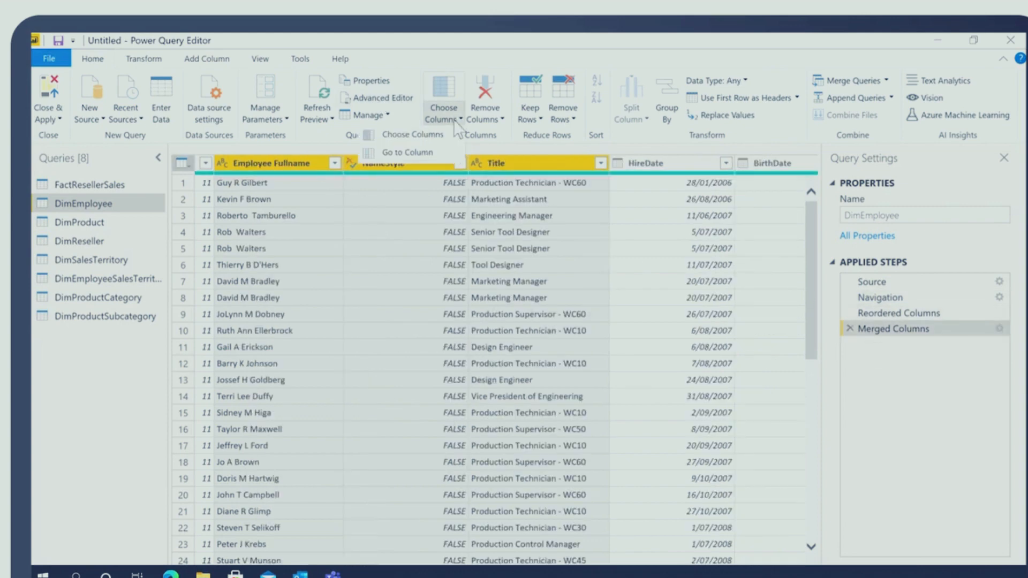
pyautogui.click(413, 135)
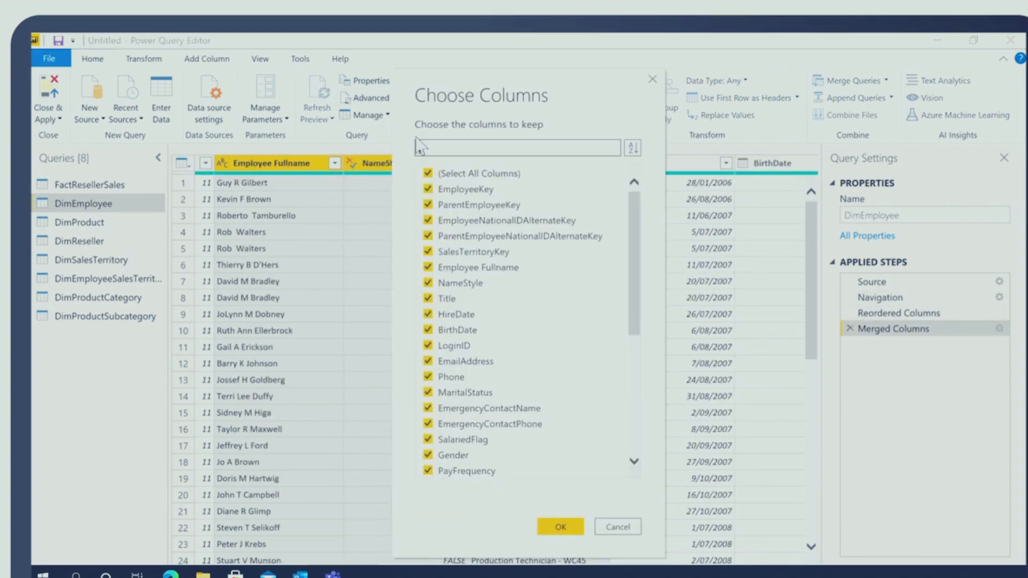
pyautogui.click(429, 174)
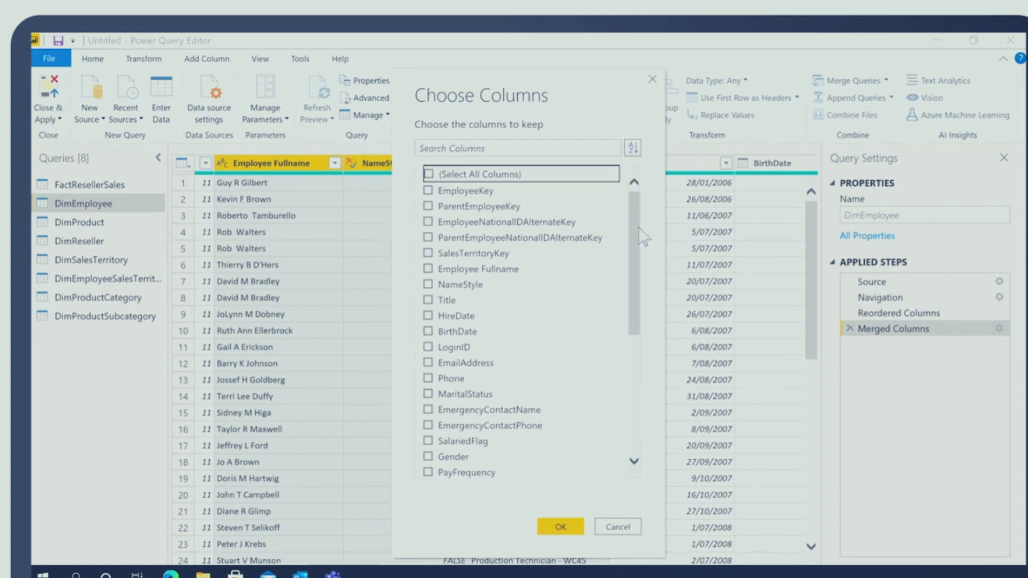
pyautogui.moveTo(639, 231); pyautogui.dragTo(596, 222)
pyautogui.click(428, 189)
pyautogui.click(428, 205)
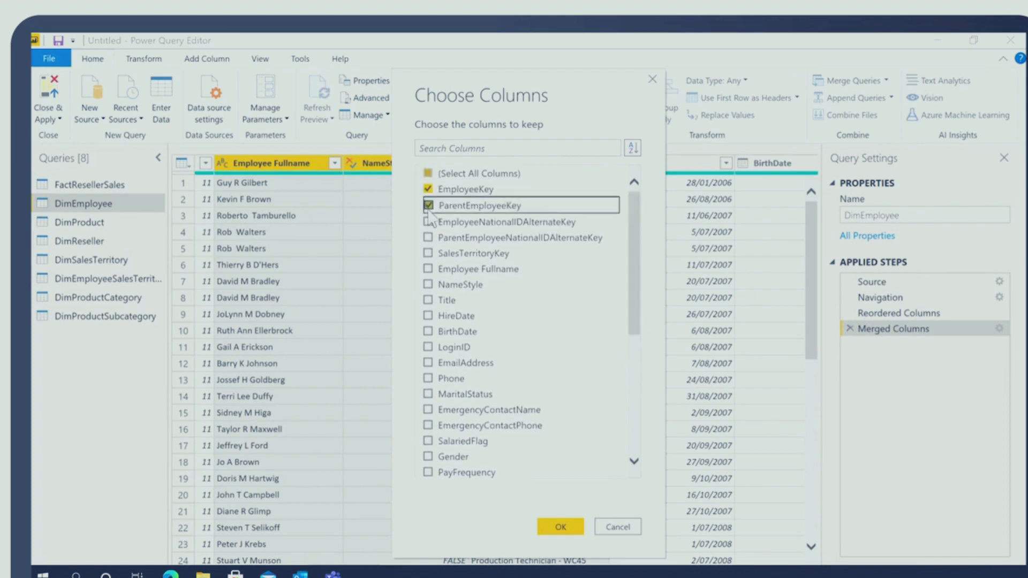
pyautogui.click(428, 252)
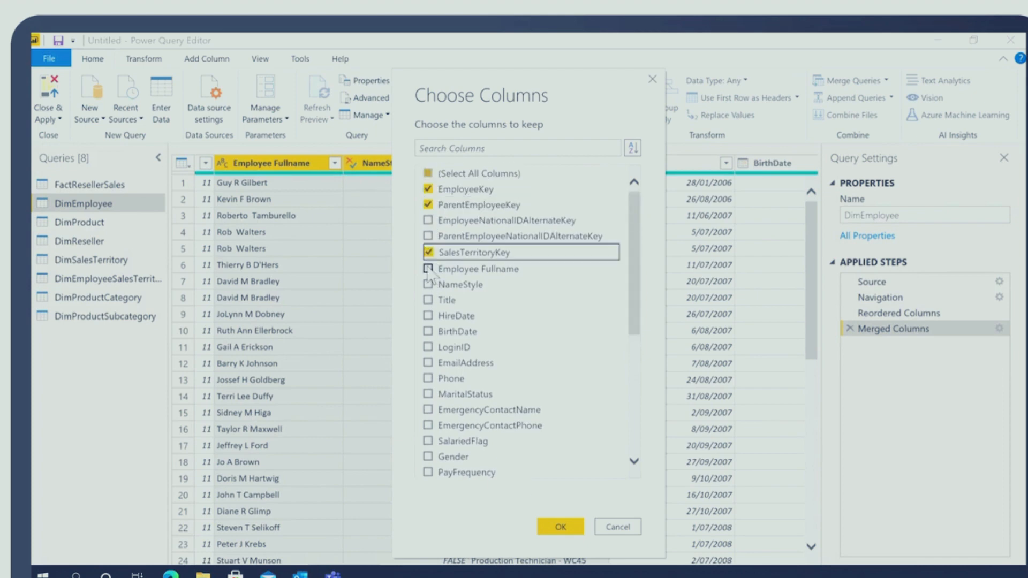
pyautogui.click(427, 269)
# Step: Also keep HireDate, BirthDate, LoginID, EmailAddress, Phone, EmergencyContactName and EmergencyContactPhone, and remove all other DimEmployee columns
pyautogui.scroll(-1, 431, 300)
pyautogui.click(428, 283)
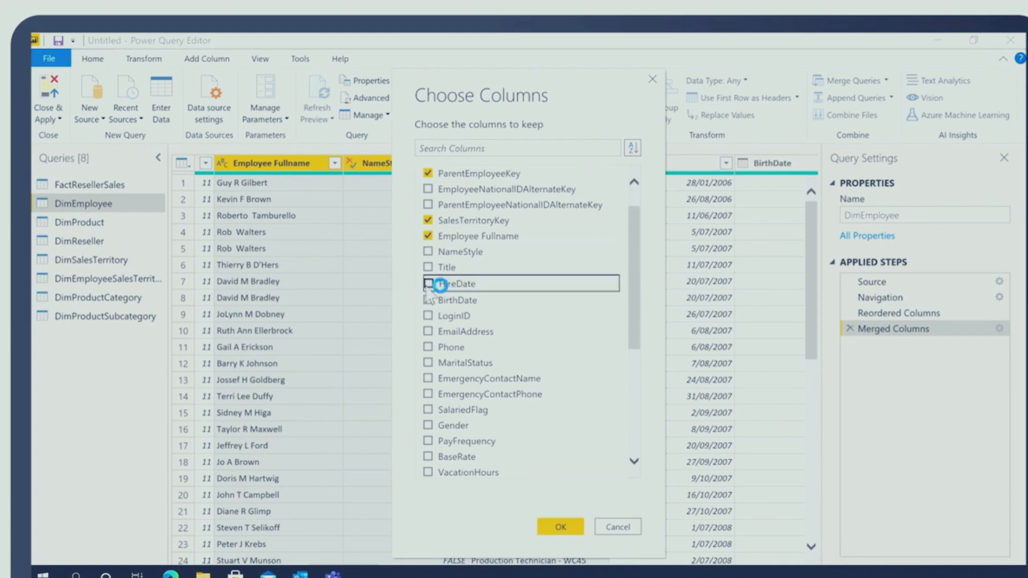
pyautogui.click(428, 299)
pyautogui.scroll(-1, 432, 328)
pyautogui.click(428, 286)
pyautogui.click(428, 301)
pyautogui.scroll(-1, 435, 303)
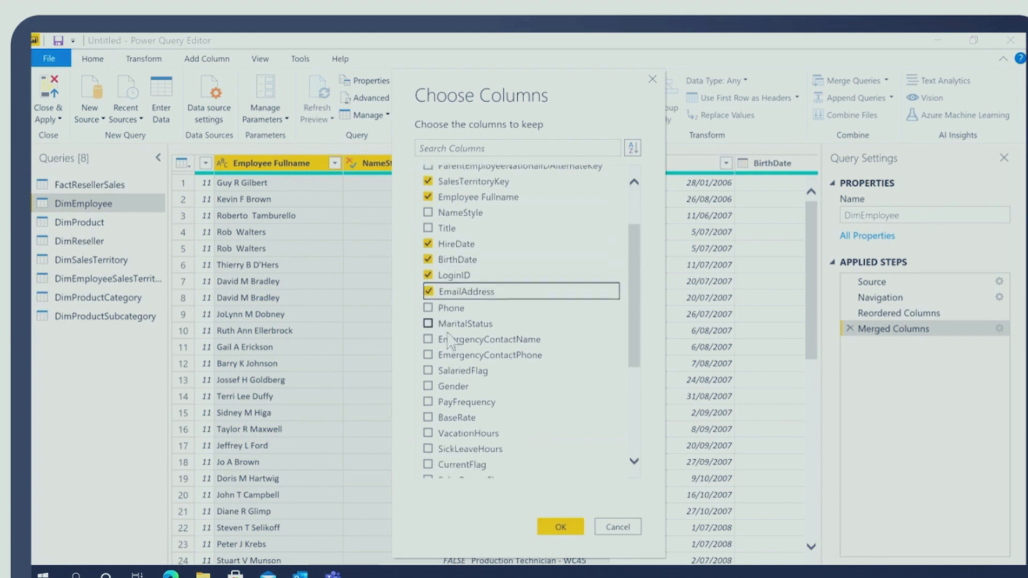
pyautogui.click(428, 284)
pyautogui.click(428, 316)
pyautogui.click(428, 332)
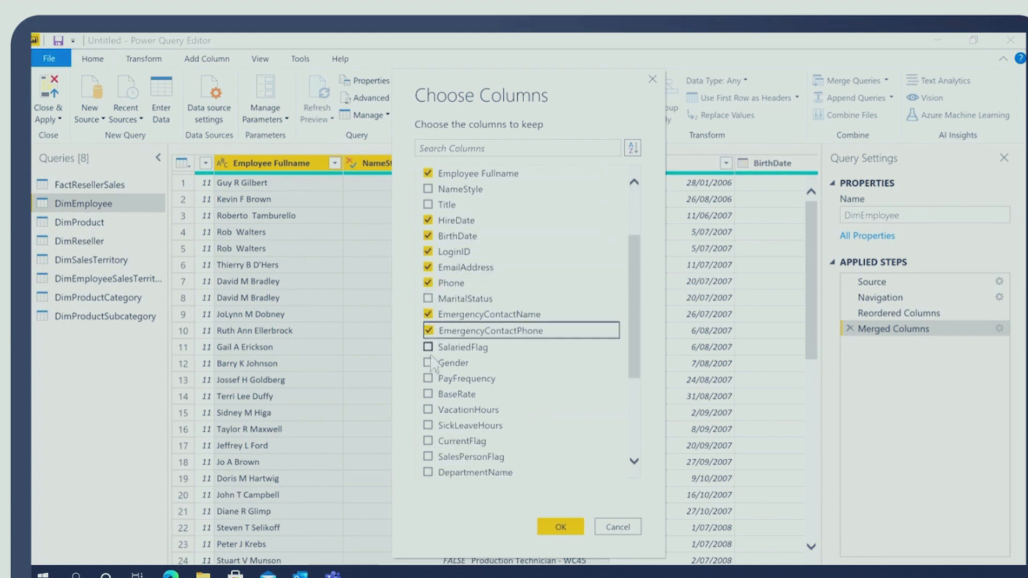
pyautogui.scroll(-1, 444, 369)
pyautogui.scroll(-4, 444, 373)
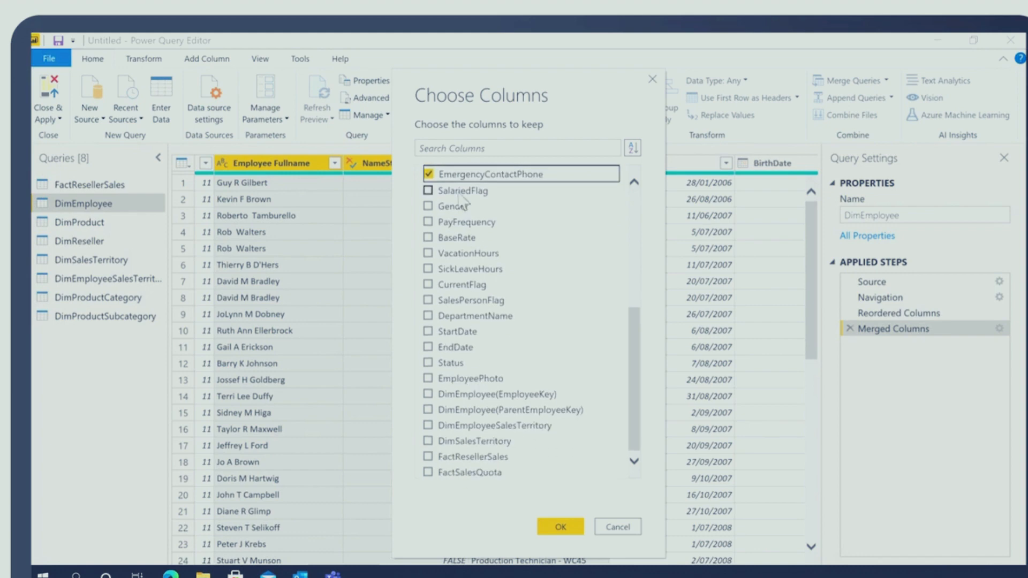
pyautogui.click(561, 527)
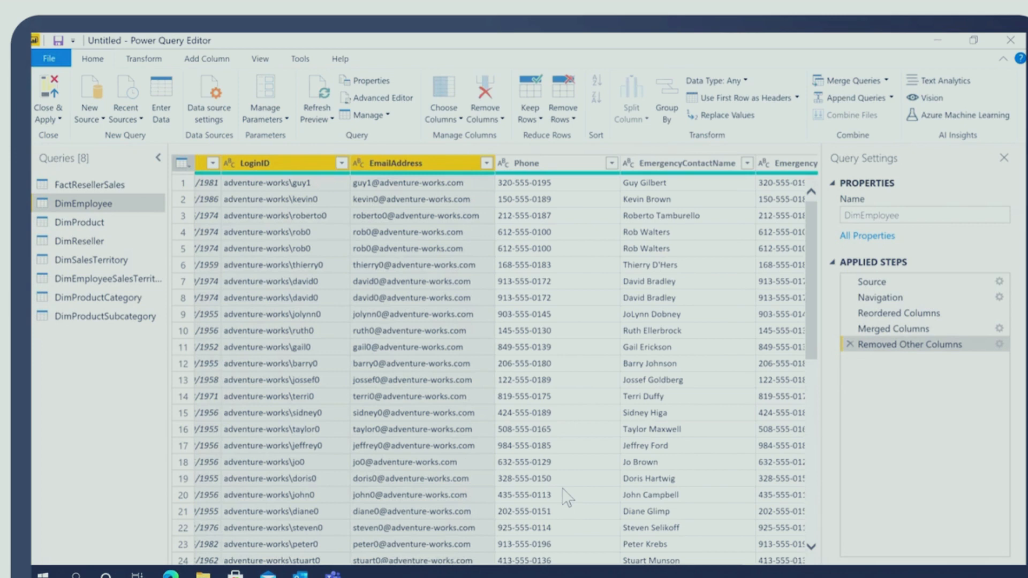
# Step: Apply the query changes, close the query editor, and show the model view with the Properties and Fields panes collapsed
pyautogui.click(51, 90)
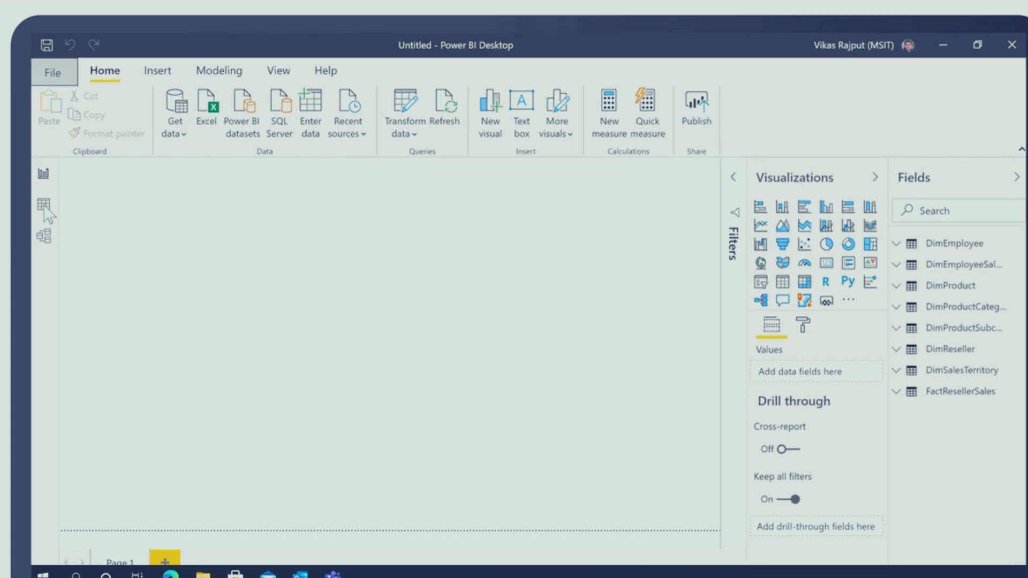
pyautogui.click(45, 237)
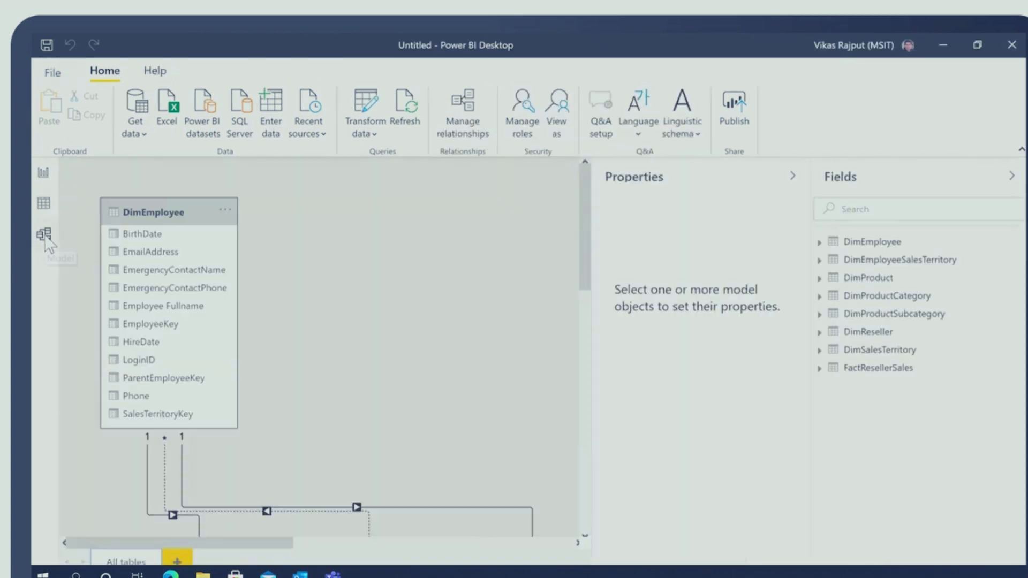
pyautogui.click(793, 177)
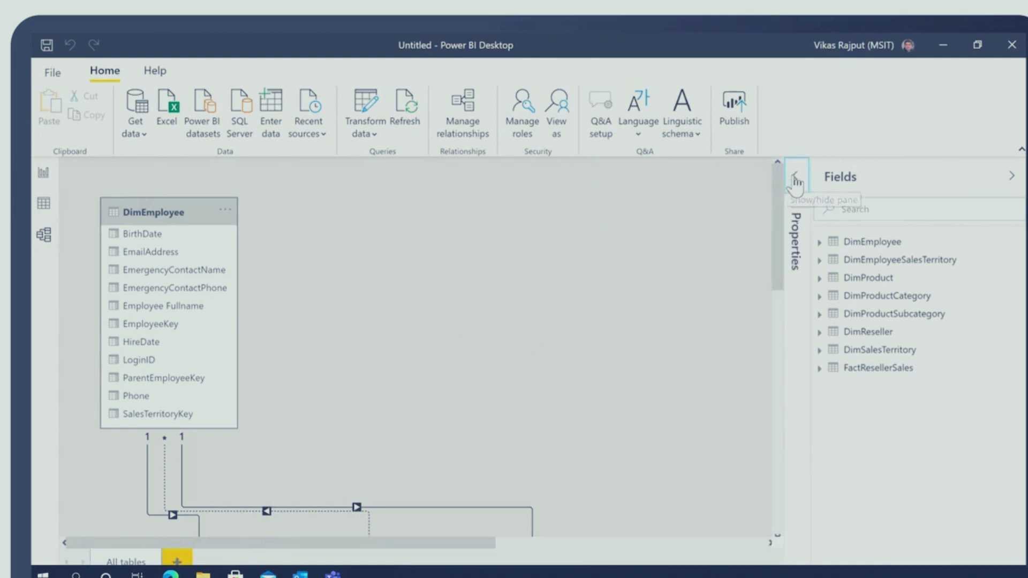
pyautogui.click(1011, 177)
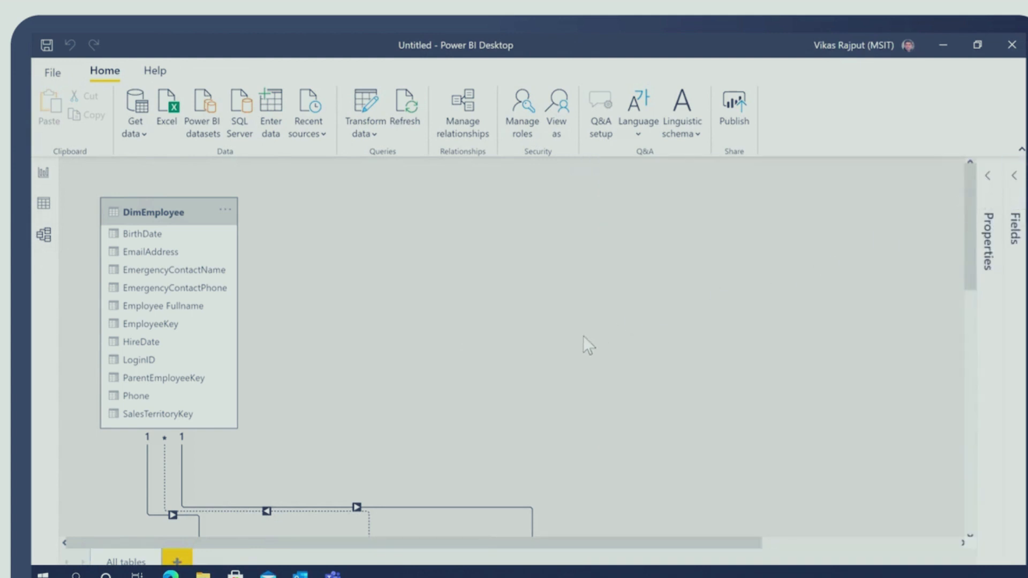
# Step: Examine the model diagram and the cross filter direction options of the FactResellerSales to DimEmployee relationship, leaving its settings alone
pyautogui.scroll(-5, 583, 336)
pyautogui.scroll(-2, 584, 336)
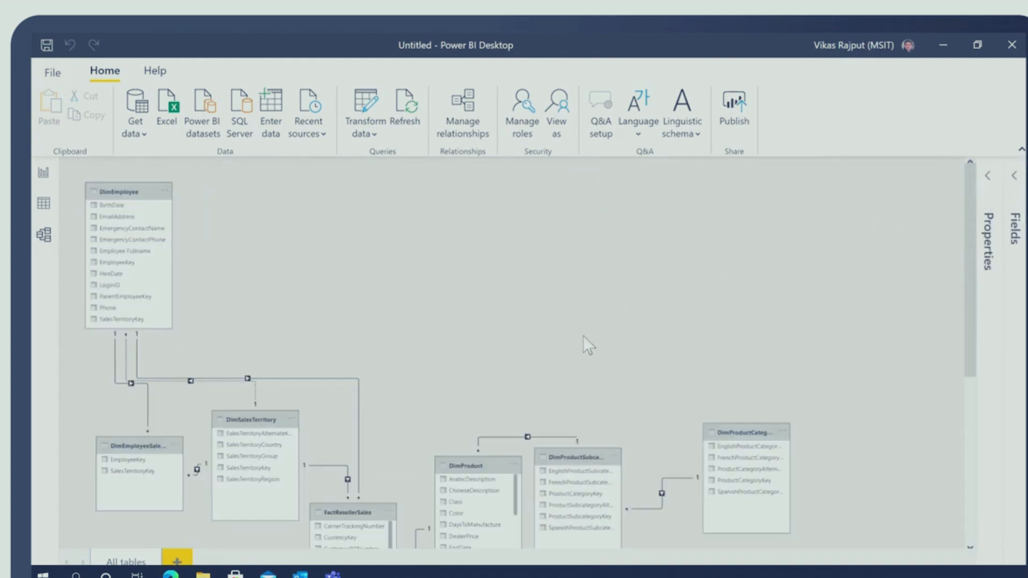
pyautogui.scroll(-5, 555, 371)
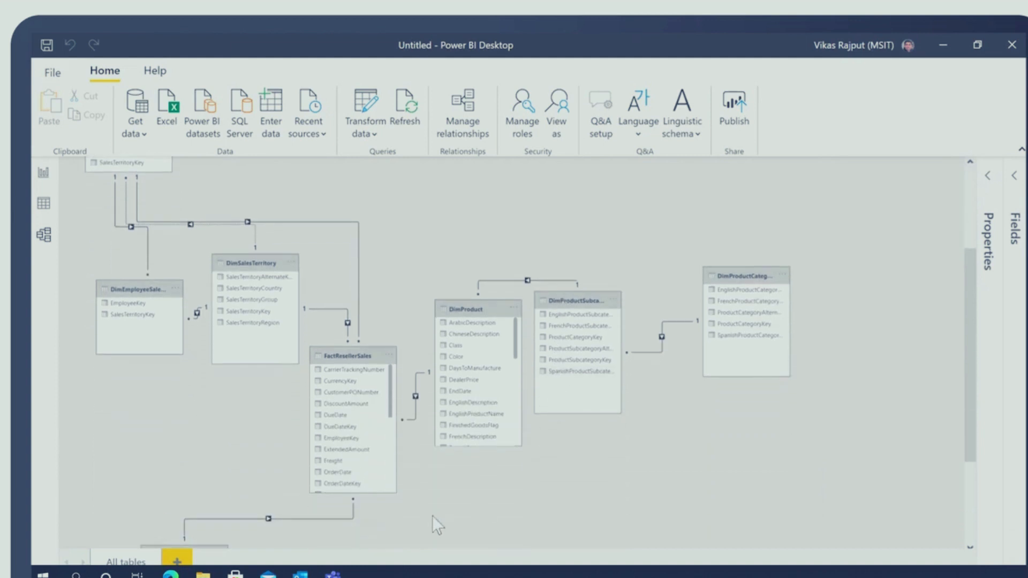
pyautogui.scroll(-2, 434, 514)
pyautogui.scroll(-1, 438, 510)
pyautogui.scroll(4, 438, 509)
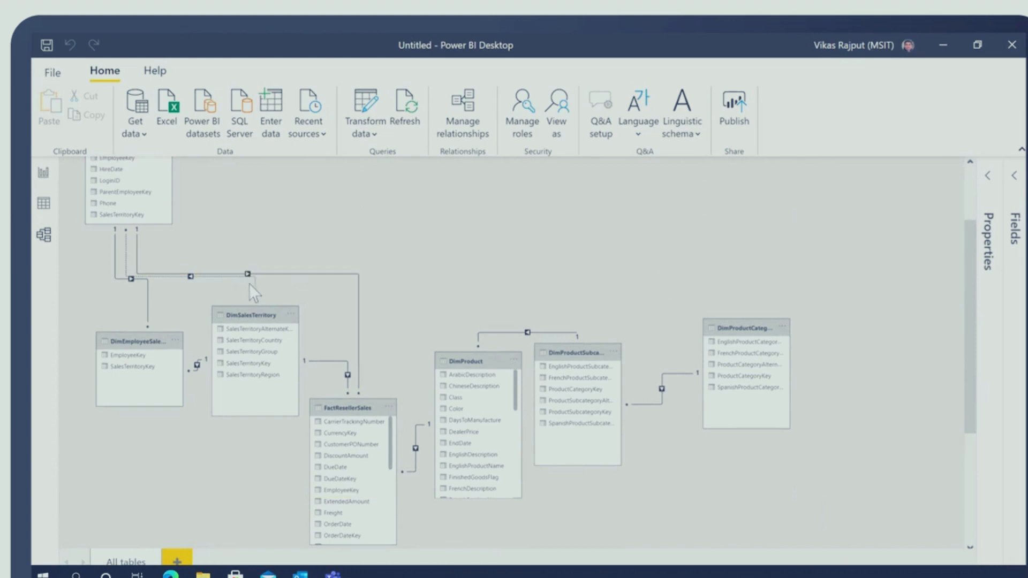
pyautogui.doubleClick(282, 274)
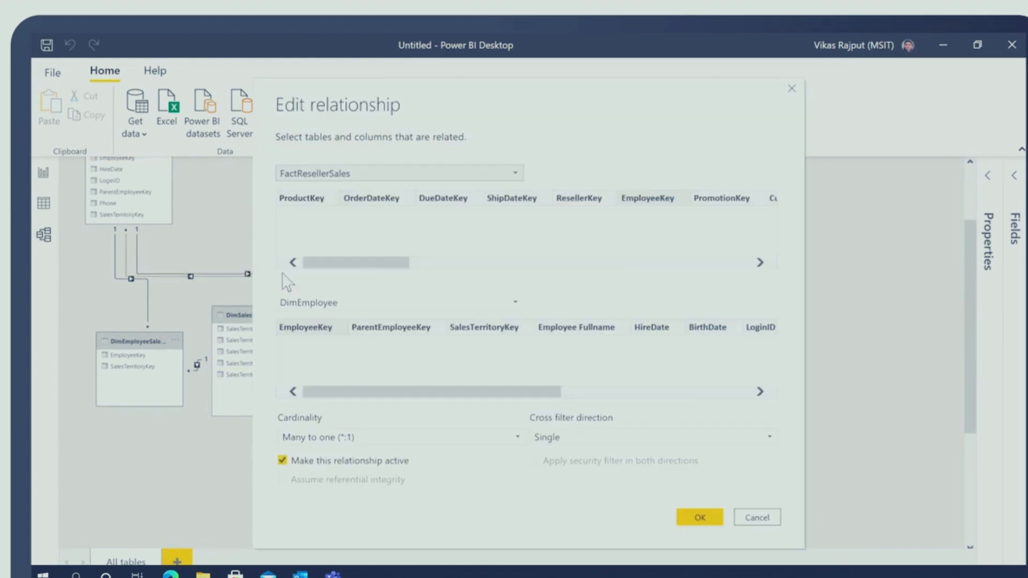
pyautogui.click(673, 441)
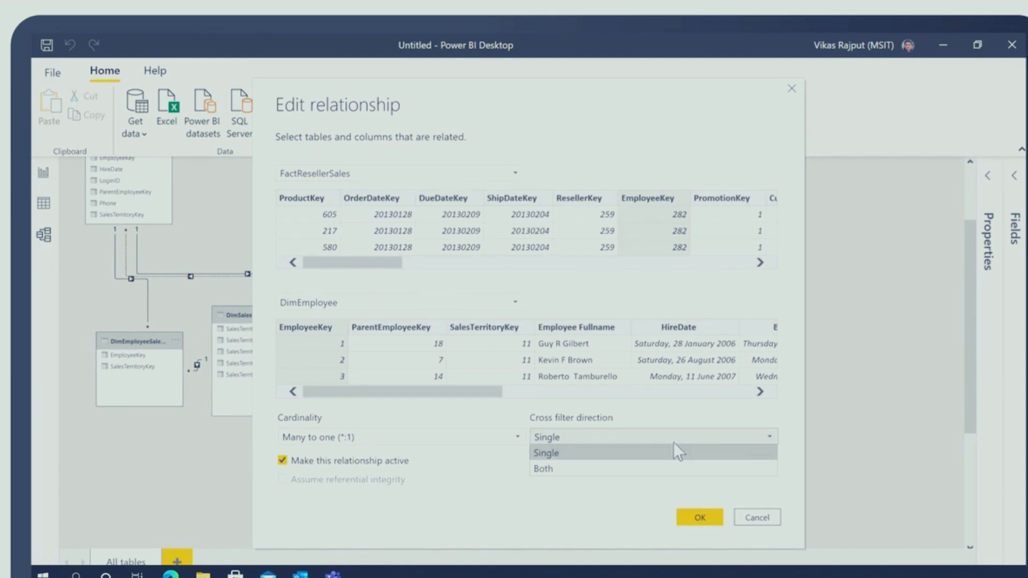
pyautogui.click(510, 416)
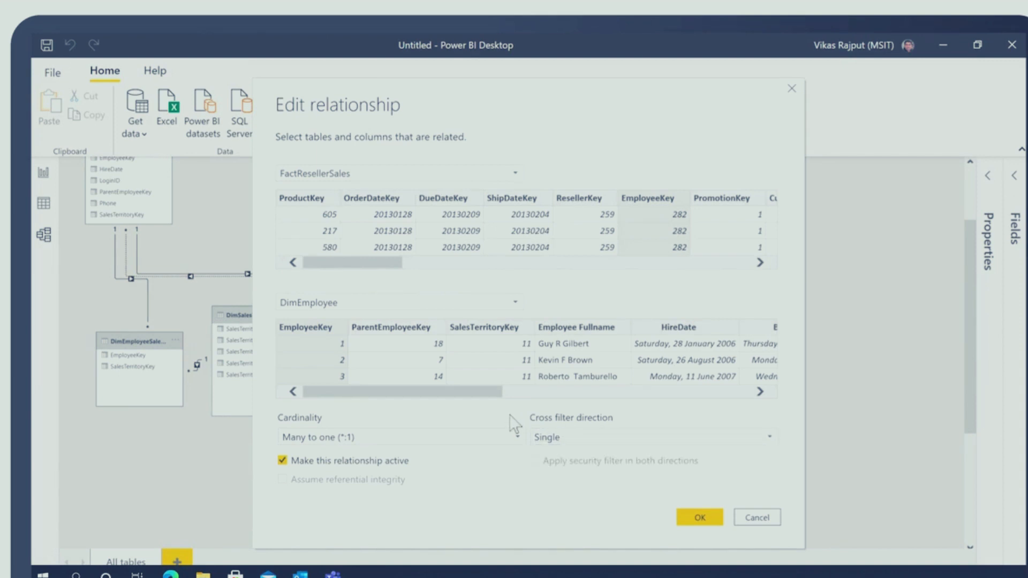
pyautogui.click(757, 517)
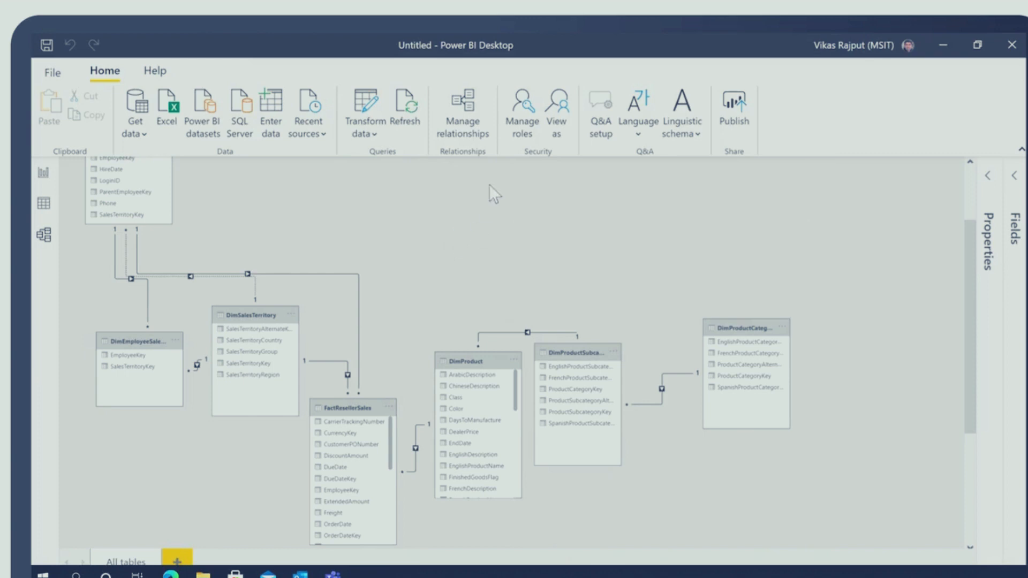
# Step: Look at the security role management and the option to view the data as another user, cancelling both dialogs
pyautogui.click(530, 135)
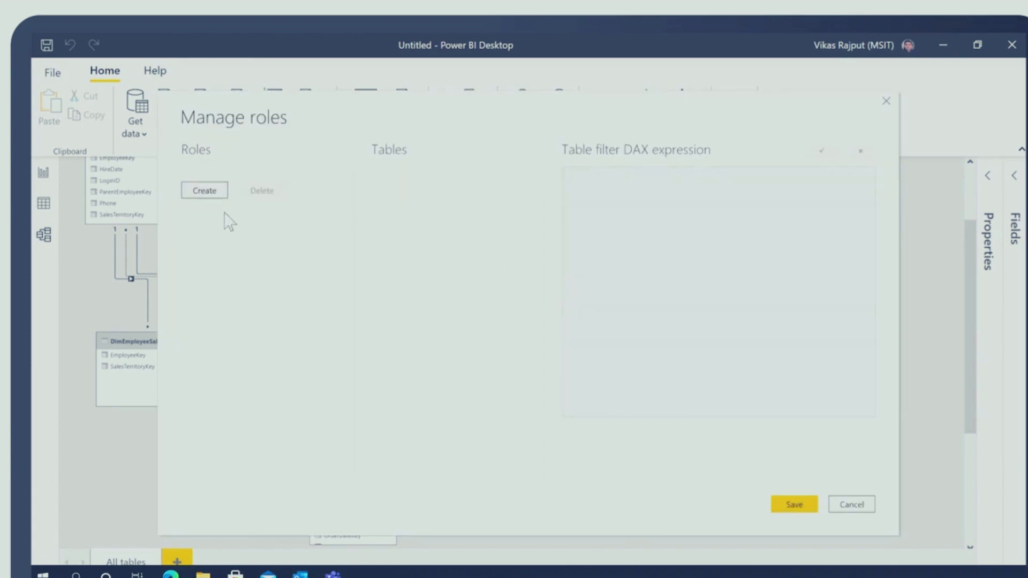
pyautogui.click(868, 508)
pyautogui.click(556, 131)
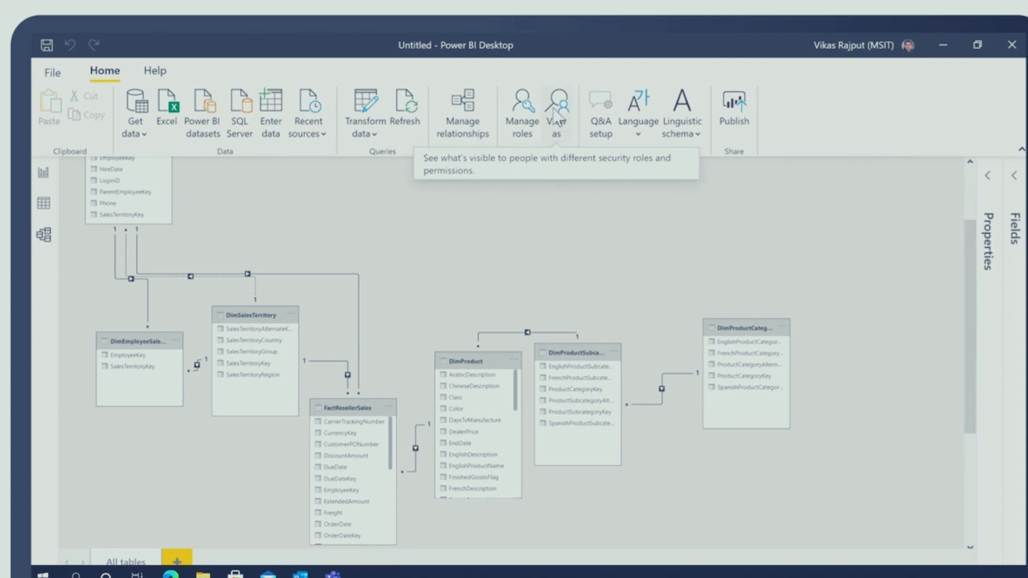
pyautogui.click(556, 114)
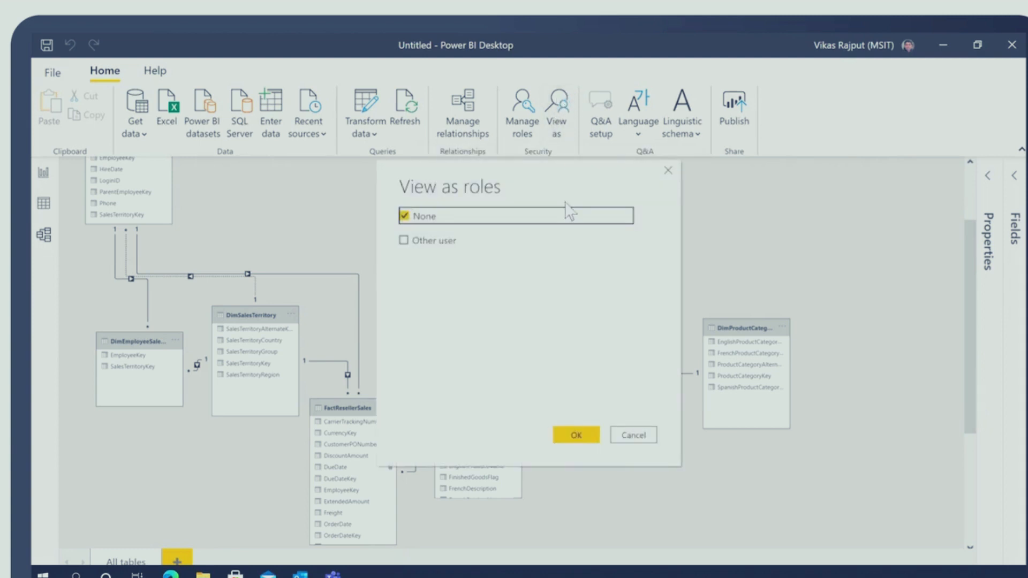
pyautogui.click(427, 244)
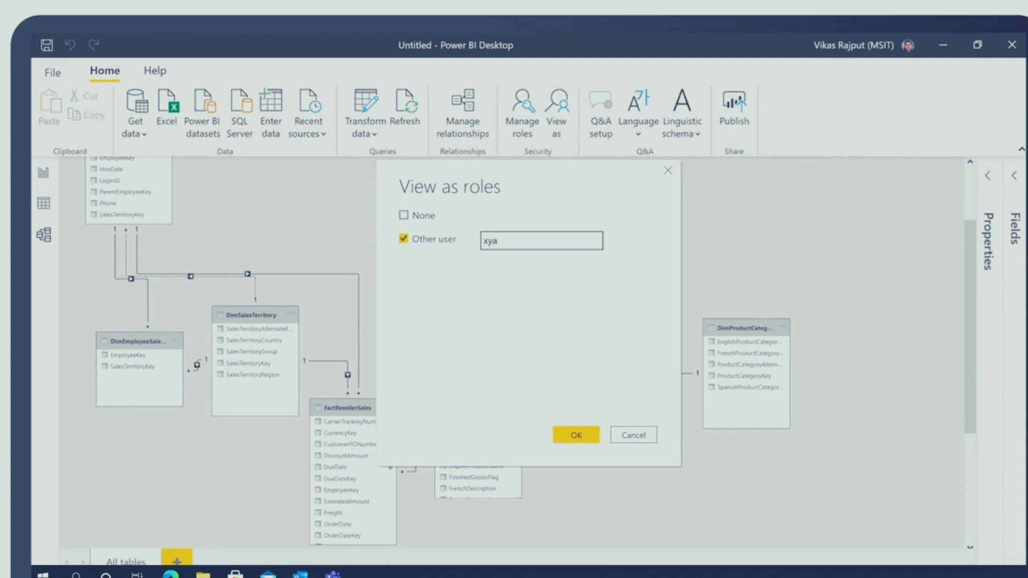
pyautogui.click(634, 435)
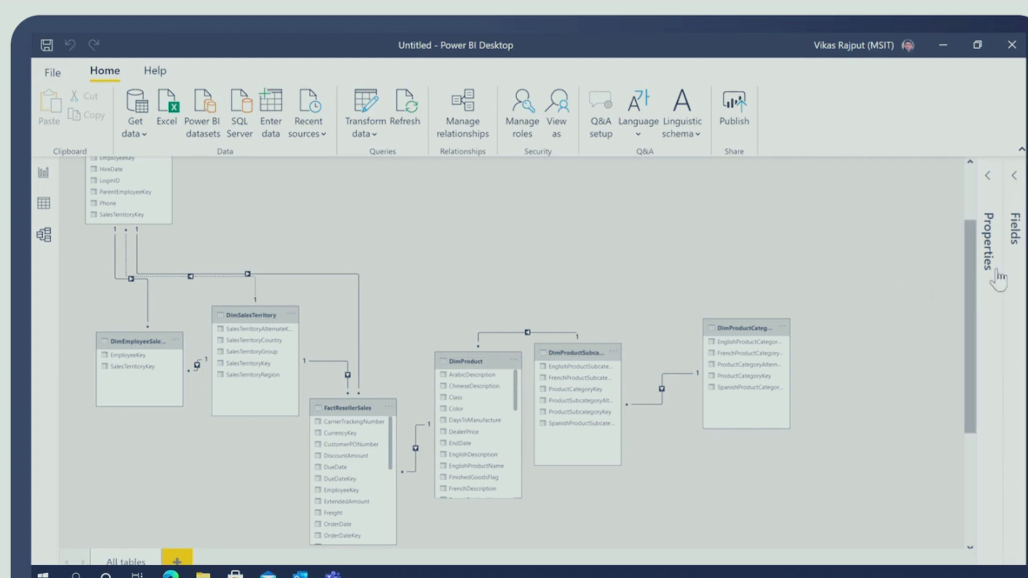
# Step: Reopen the Fields pane and review the fields of the DimProduct and DimReseller tables
pyautogui.click(1014, 178)
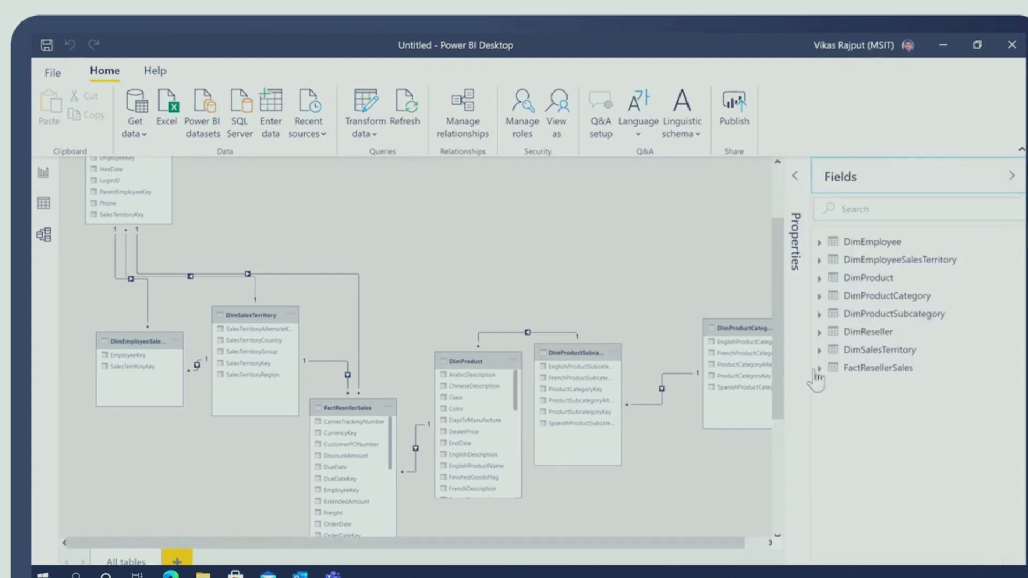
pyautogui.click(820, 280)
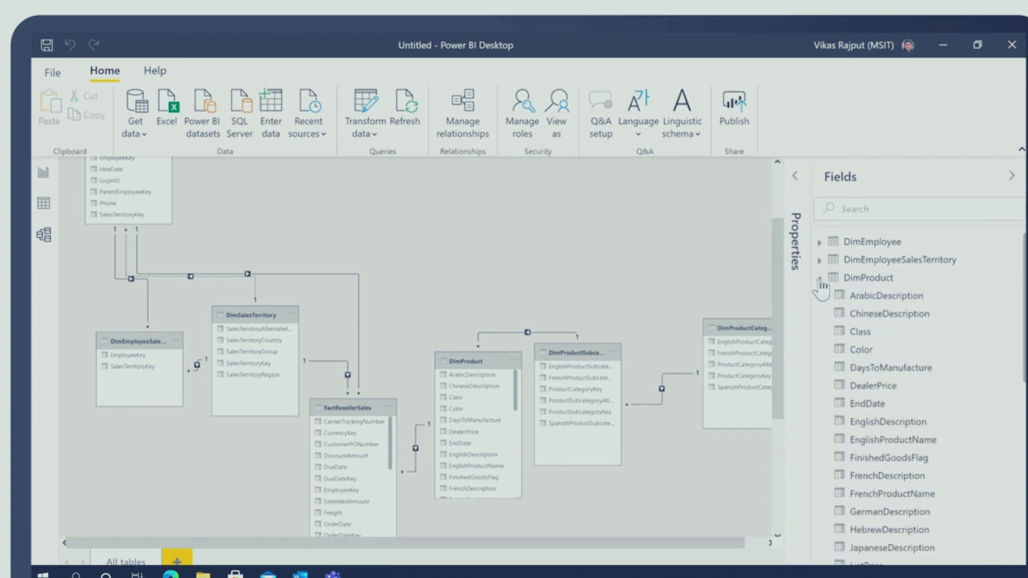
pyautogui.click(820, 279)
pyautogui.click(819, 333)
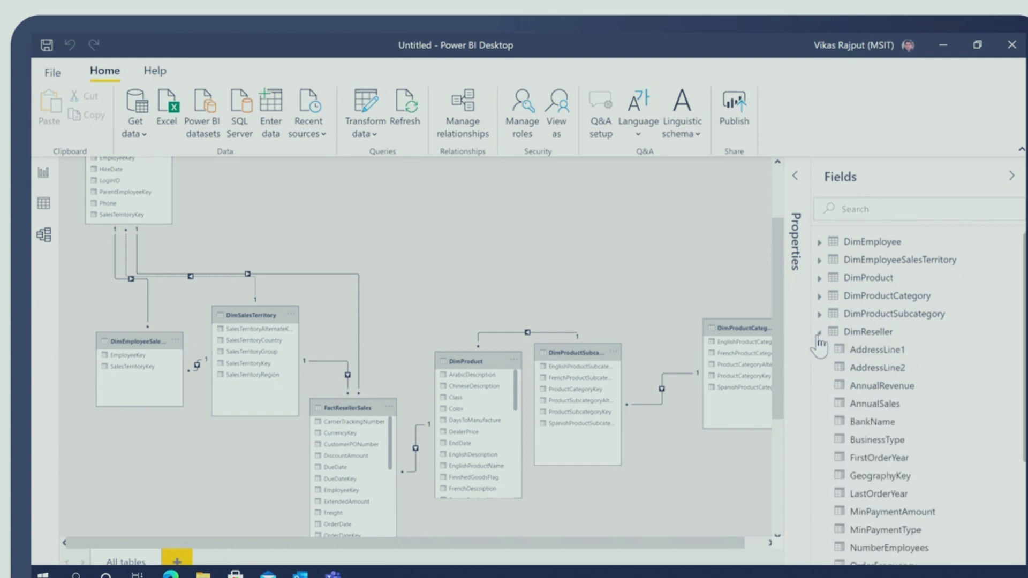
pyautogui.scroll(-3, 831, 381)
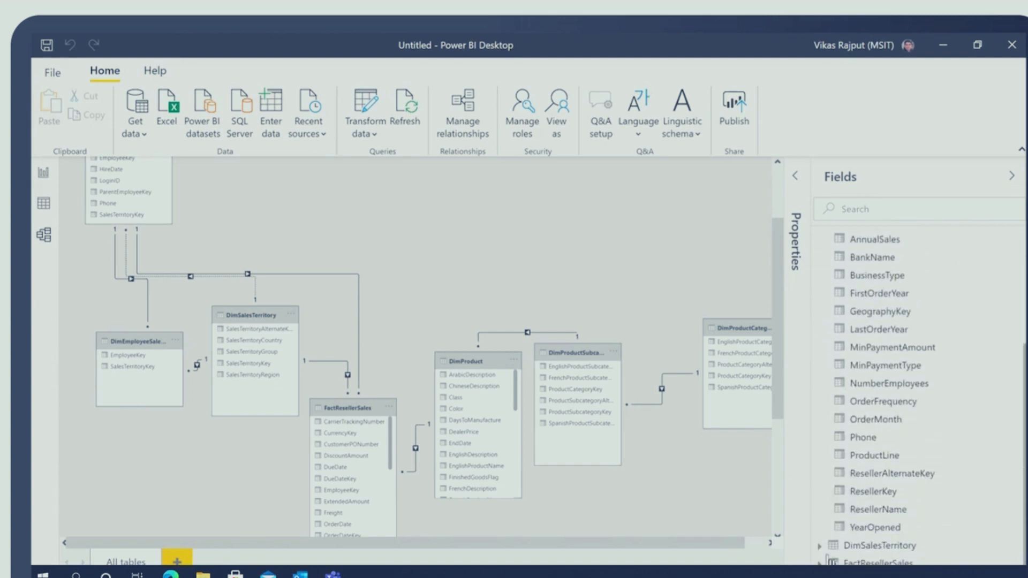
# Step: Create a hierarchy in the DimSalesTerritory table based on the SalesTerritoryCountry field
pyautogui.click(820, 546)
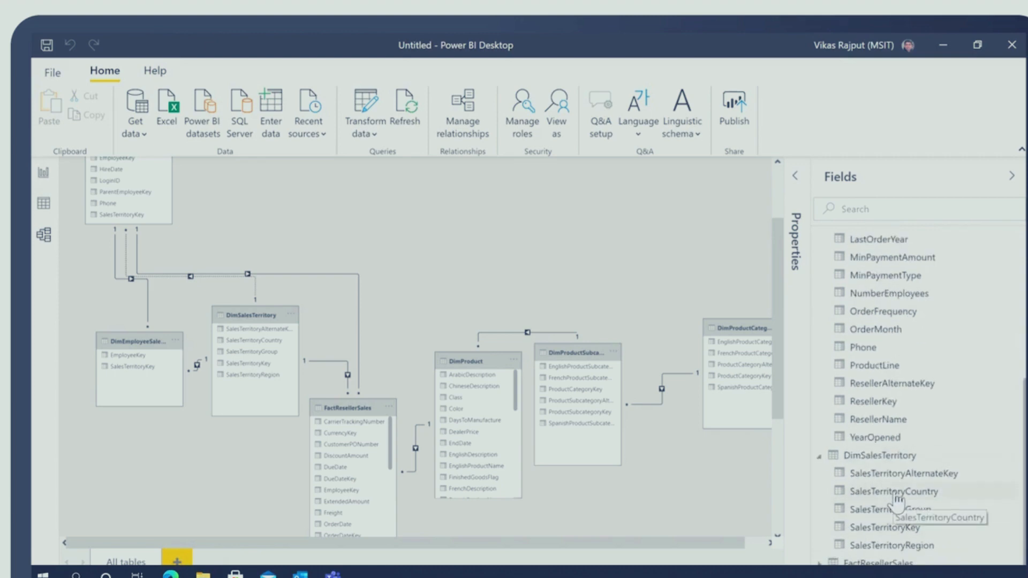
pyautogui.click(898, 496)
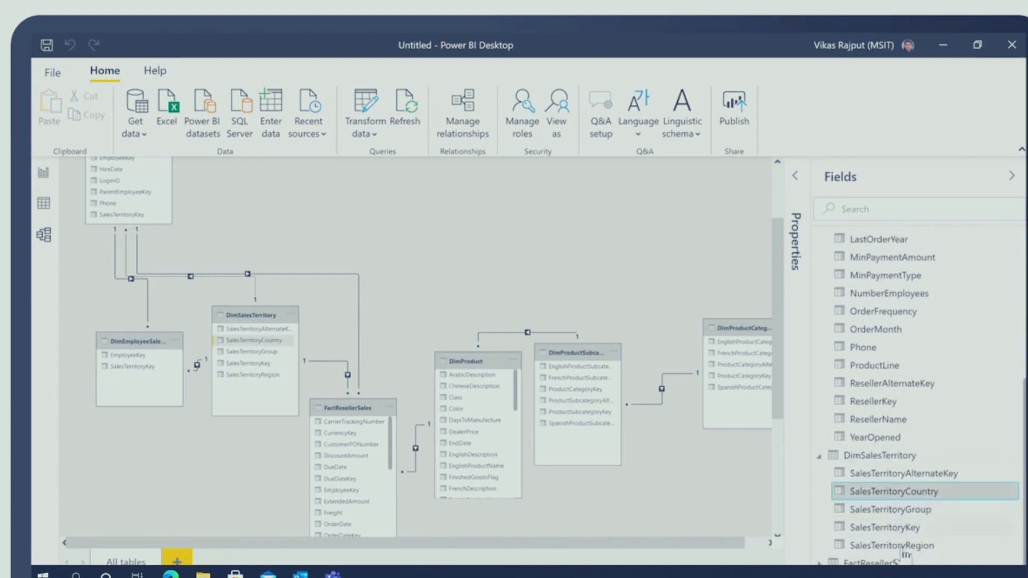
pyautogui.keyDown('ctrl'); pyautogui.click(887, 529); pyautogui.keyUp('ctrl')
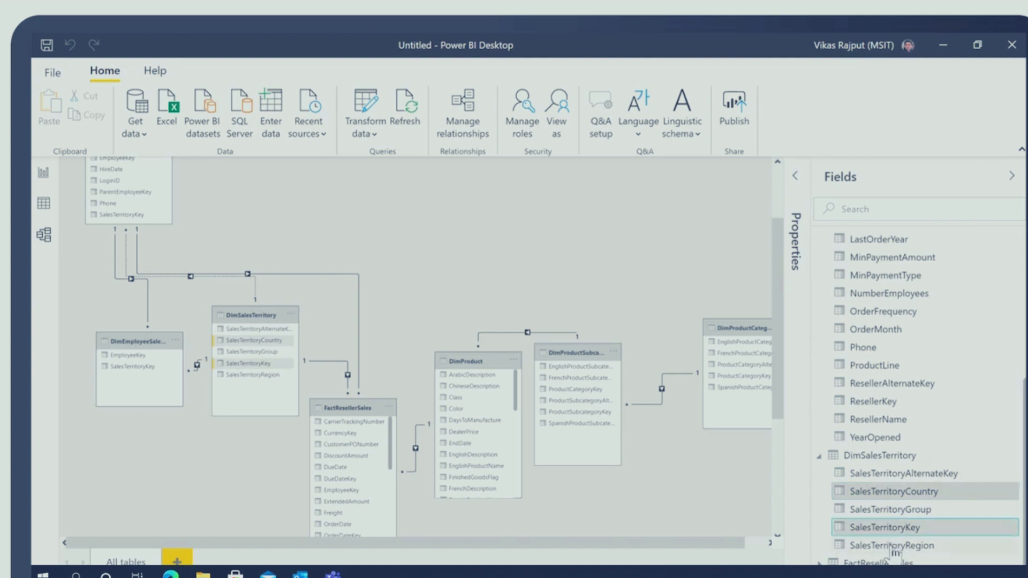
pyautogui.keyDown('ctrl'); pyautogui.click(892, 546); pyautogui.keyUp('ctrl')
pyautogui.rightClick(892, 488)
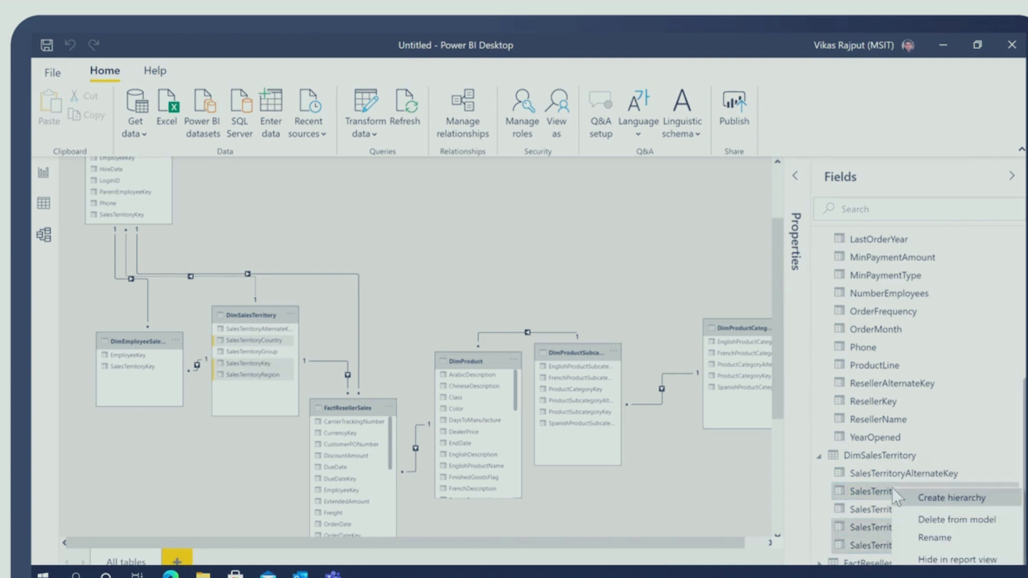
pyautogui.click(935, 501)
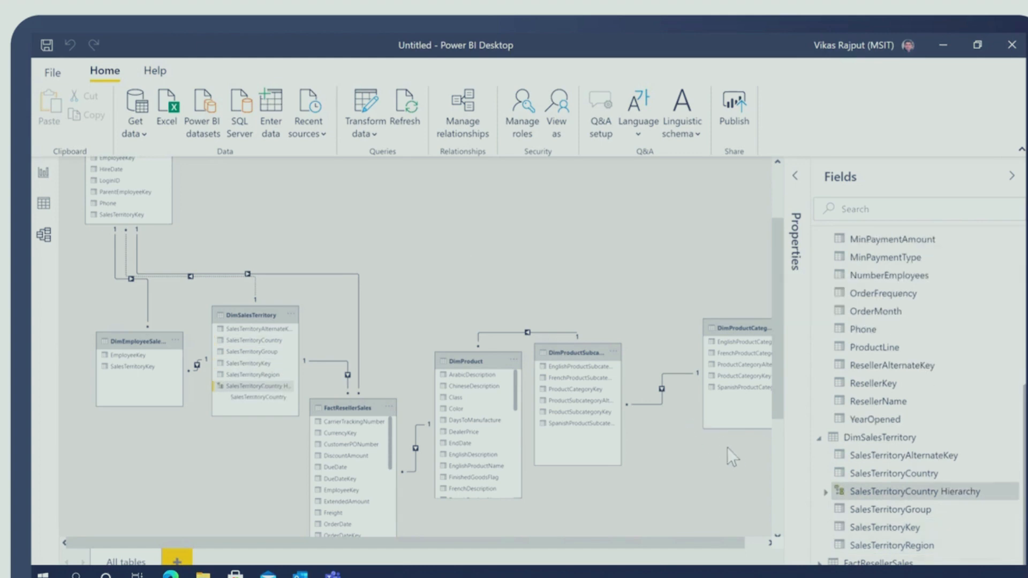
# Step: Expand the new country hierarchy and add SalesTerritoryKey and SalesTerritoryRegion as levels below SalesTerritoryCountry
pyautogui.scroll(-3, 730, 452)
pyautogui.click(825, 492)
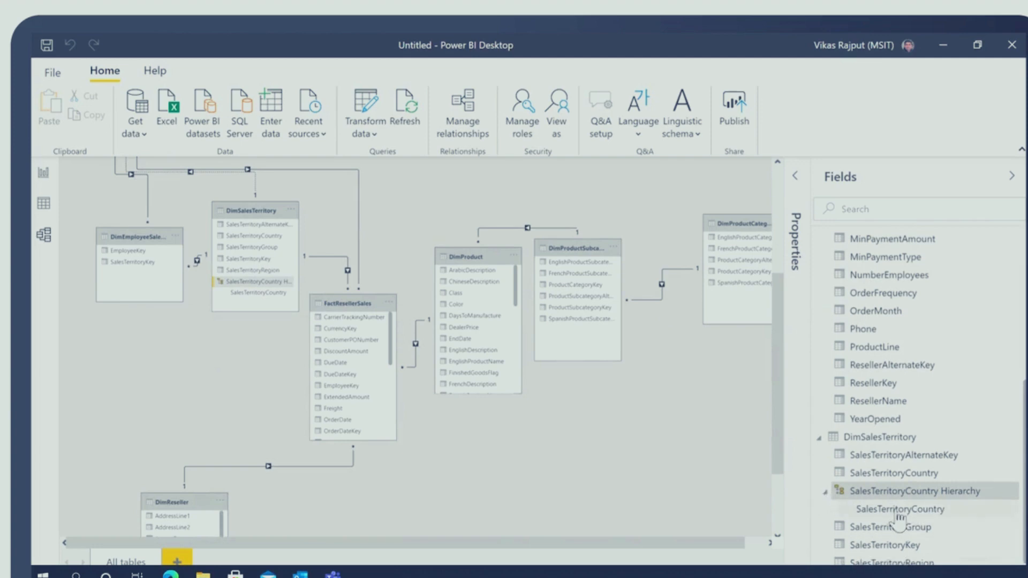
pyautogui.scroll(-1, 886, 517)
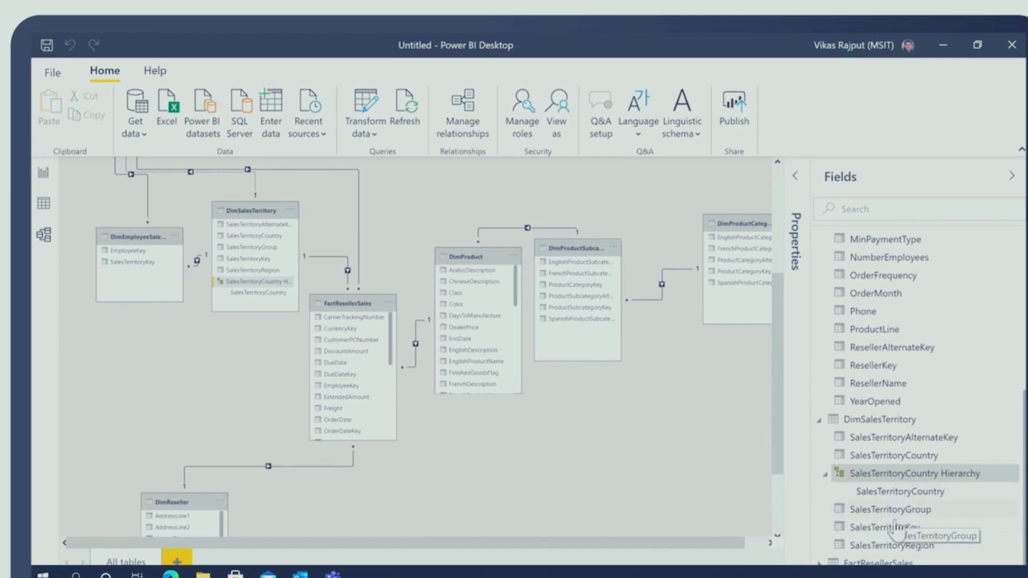
pyautogui.moveTo(898, 534); pyautogui.dragTo(906, 502)
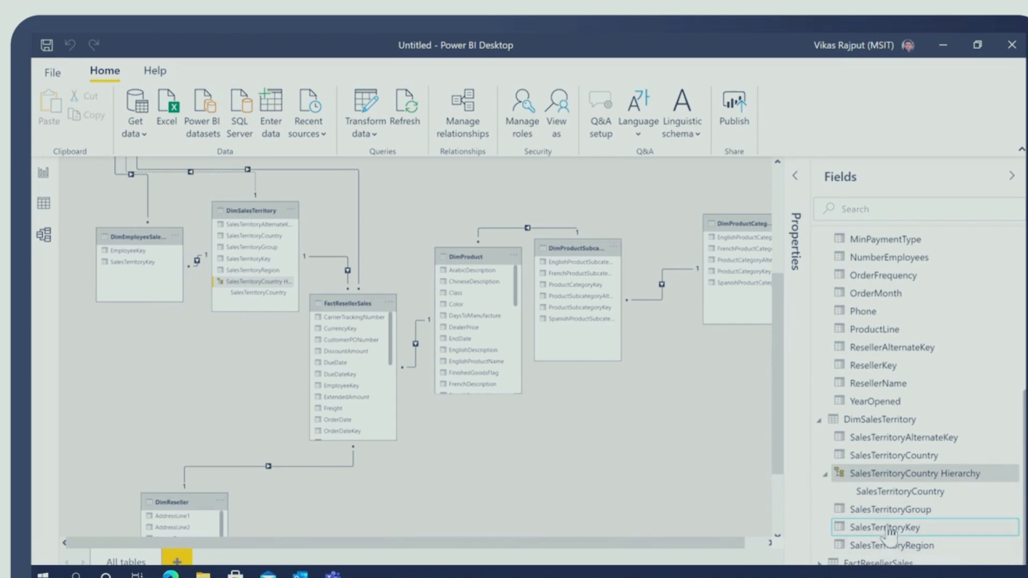
pyautogui.moveTo(887, 529); pyautogui.dragTo(895, 471)
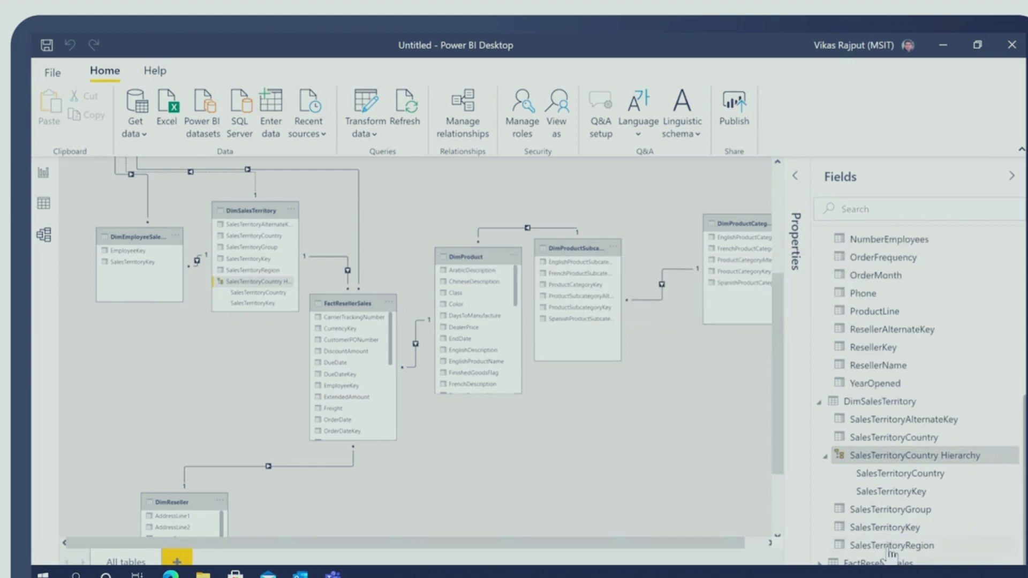
pyautogui.click(890, 551)
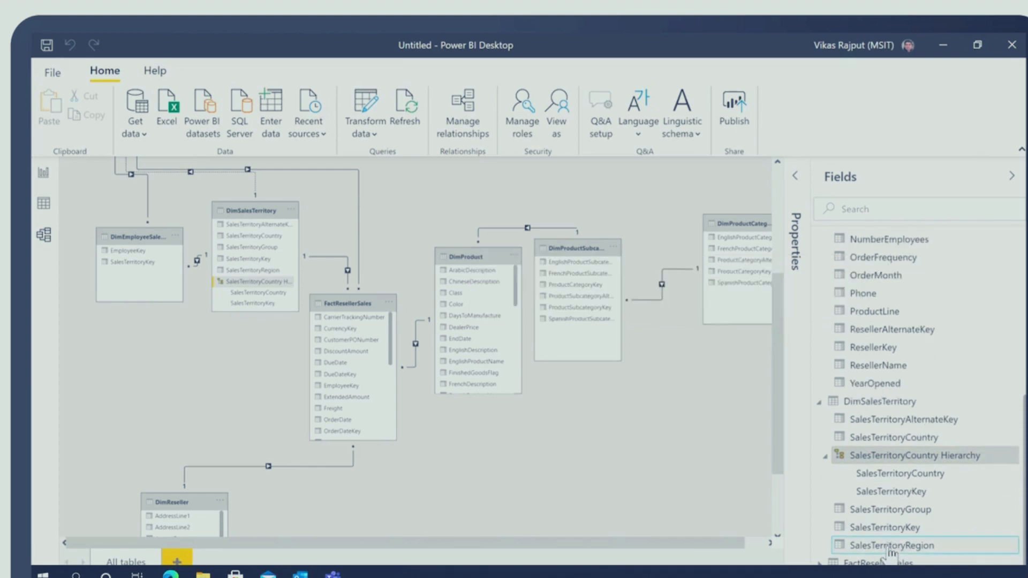
pyautogui.moveTo(890, 550); pyautogui.dragTo(891, 463)
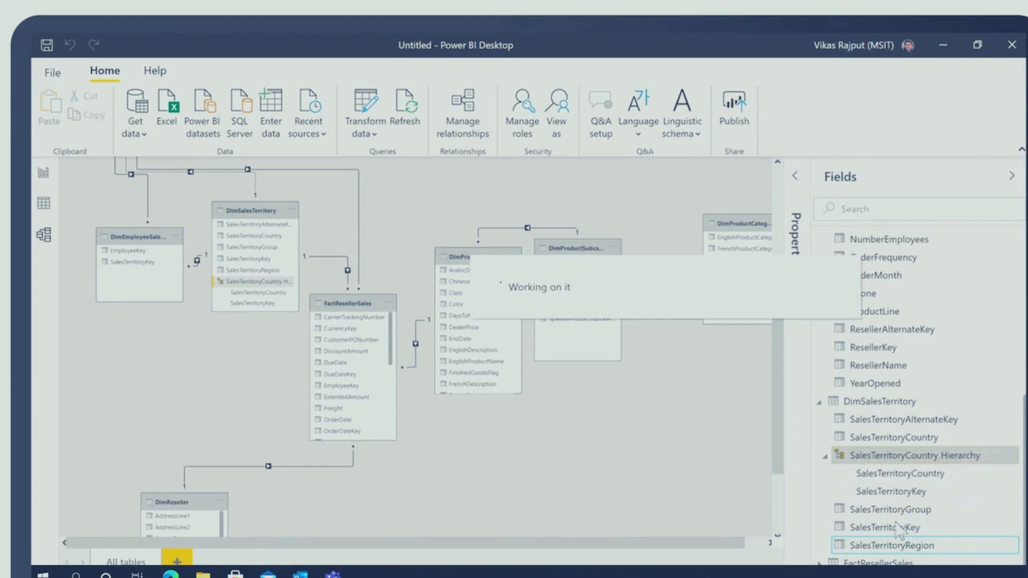
pyautogui.moveTo(896, 531); pyautogui.dragTo(880, 489)
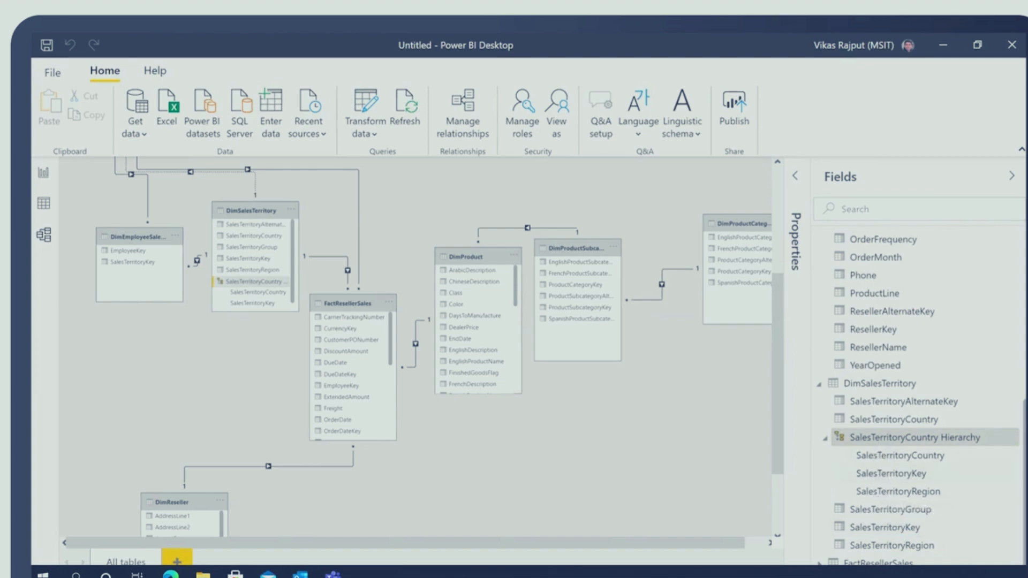